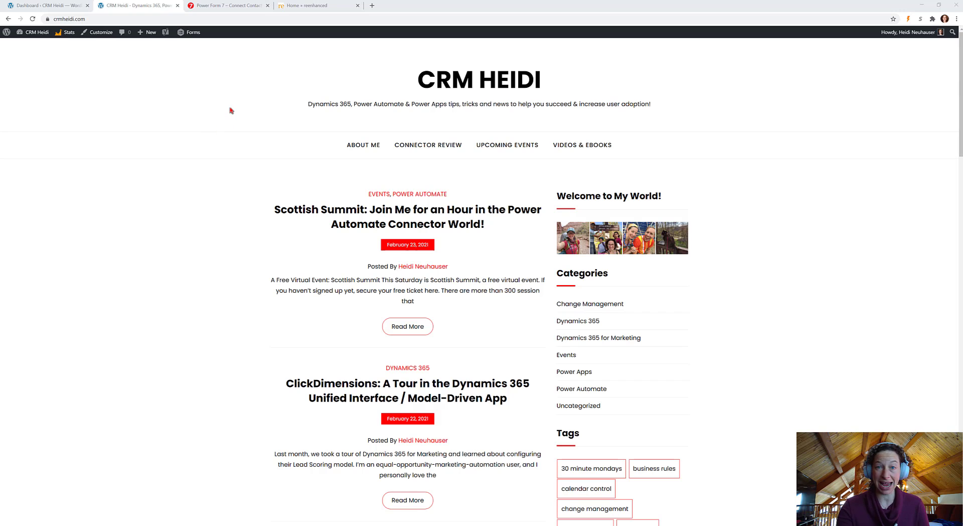
Switch from the CRM Heidi blog to the Power Form 7 website (powerform7.com)
click(219, 8)
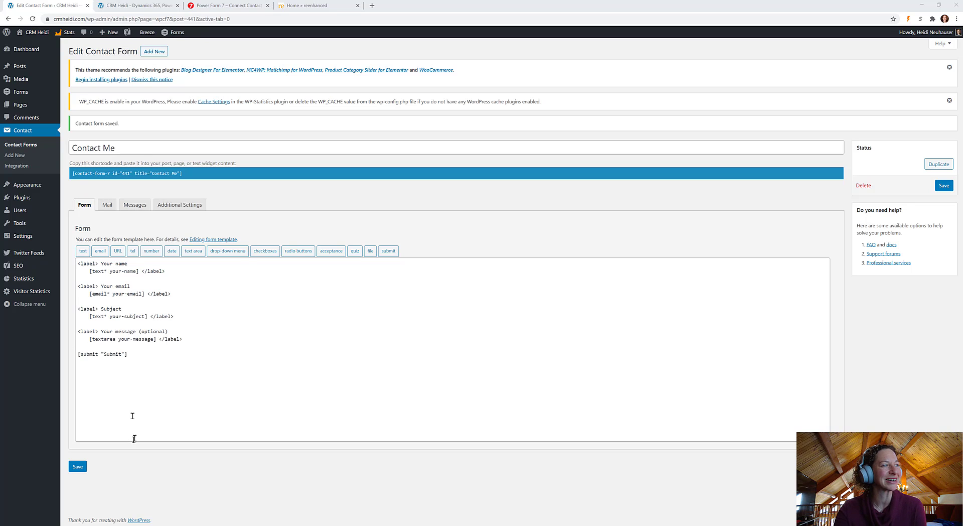
Save the Contact Me form from the Edit Contact Form page
click(78, 469)
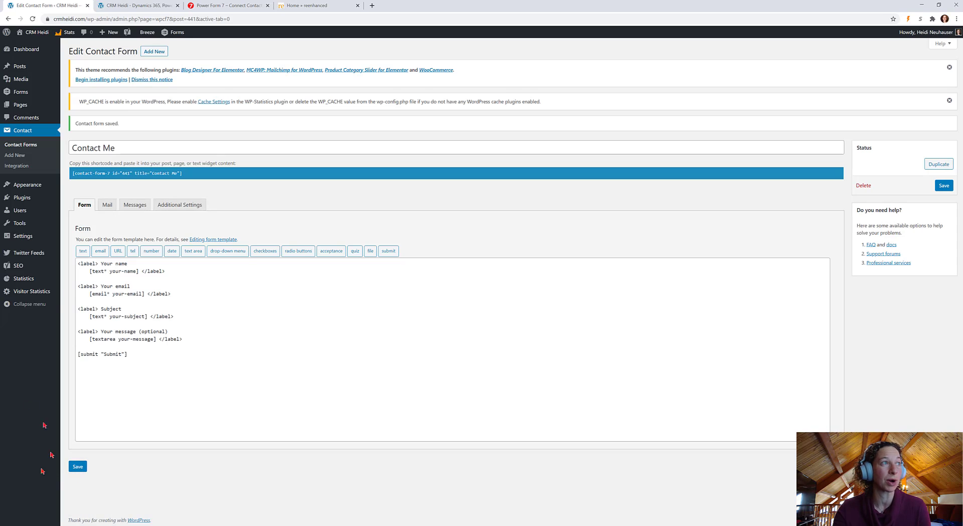
Open the Contact Forms list, glance at the other site tabs, then go to Plugins
click(25, 132)
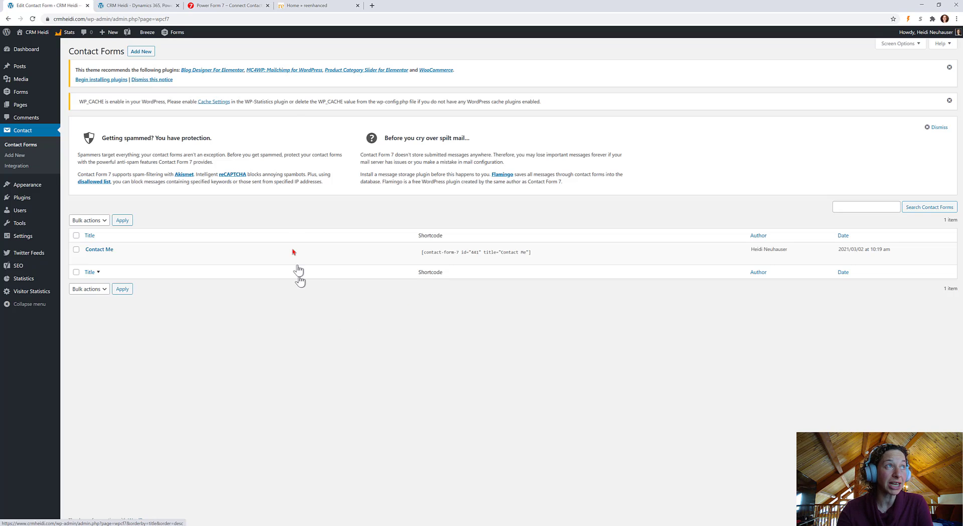
click(241, 7)
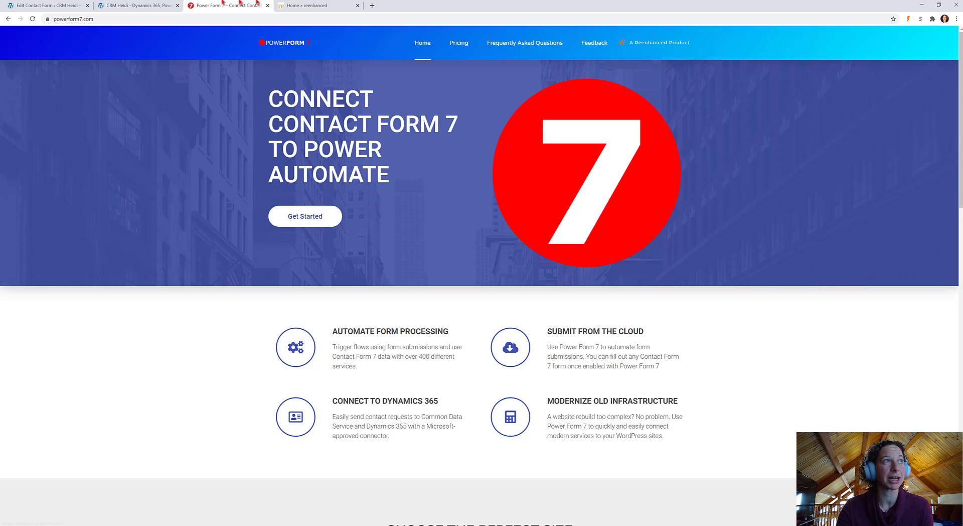
click(140, 7)
click(50, 8)
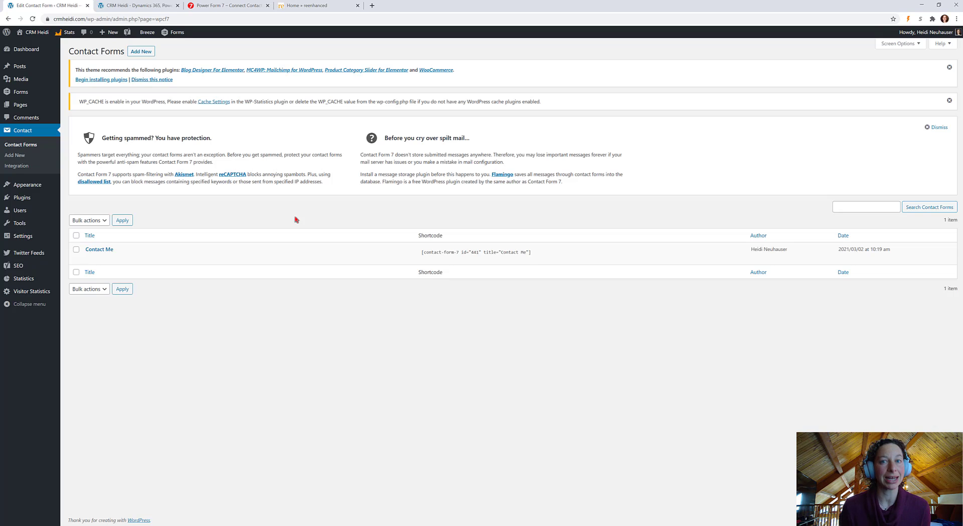
click(23, 201)
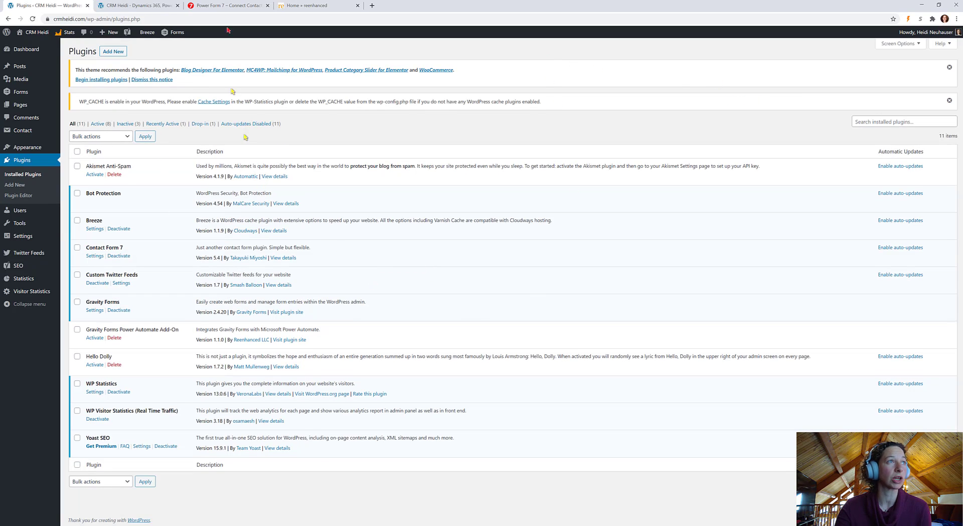
Search the Add New plugin directory for 'power form 7'
click(114, 52)
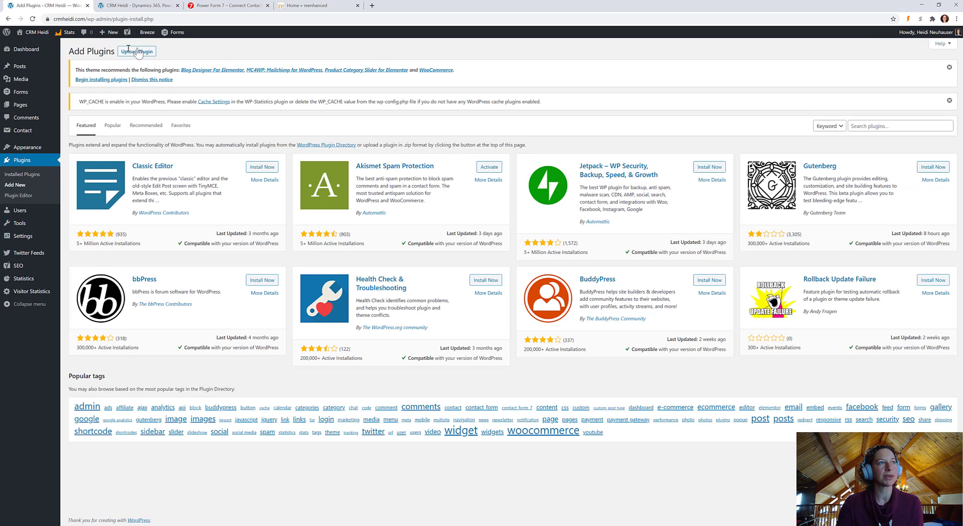
click(884, 125)
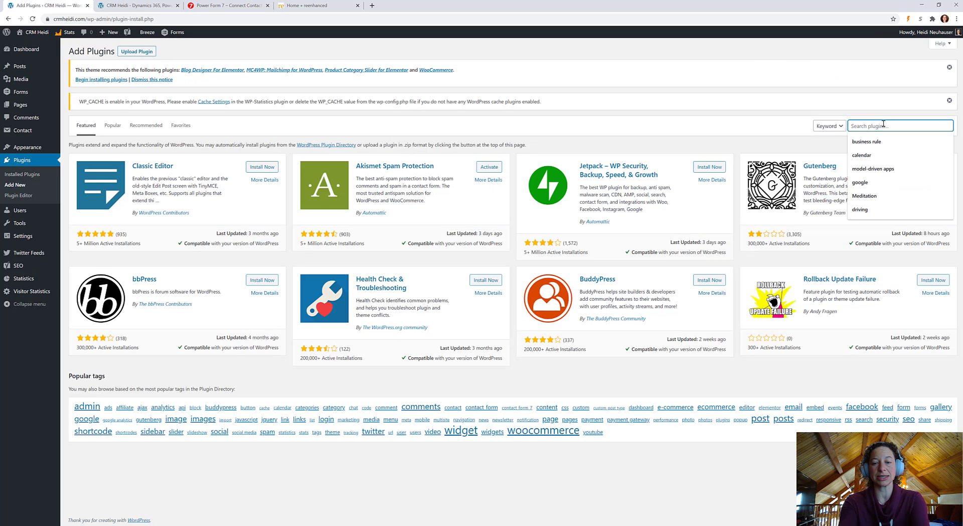
text(power form)
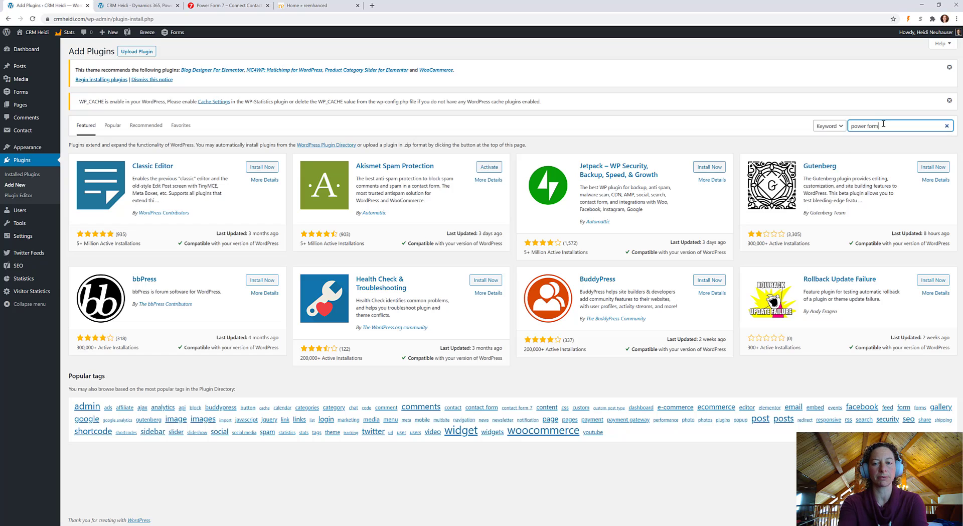
text( 7)
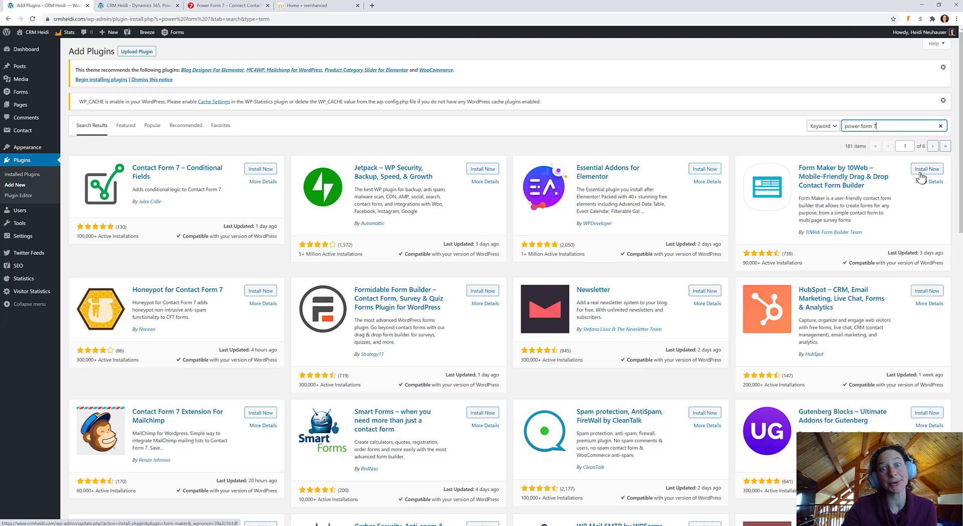
scroll(726, 258, down, 10)
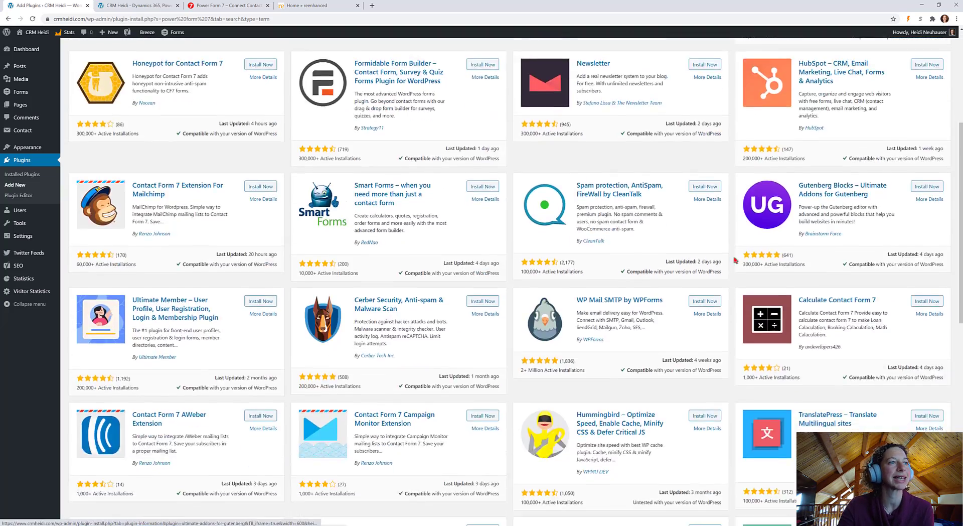
scroll(725, 258, down, 4)
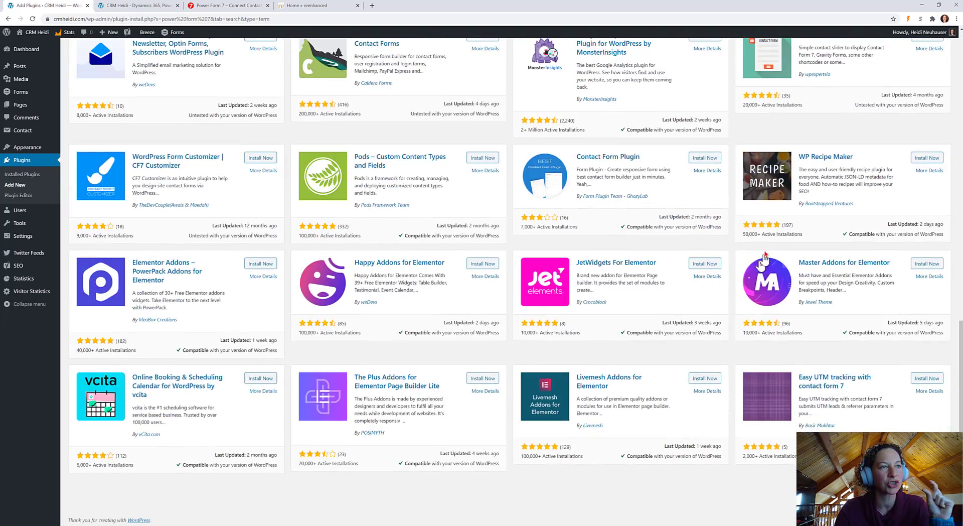
scroll(758, 258, up, 11)
scroll(898, 171, up, 3)
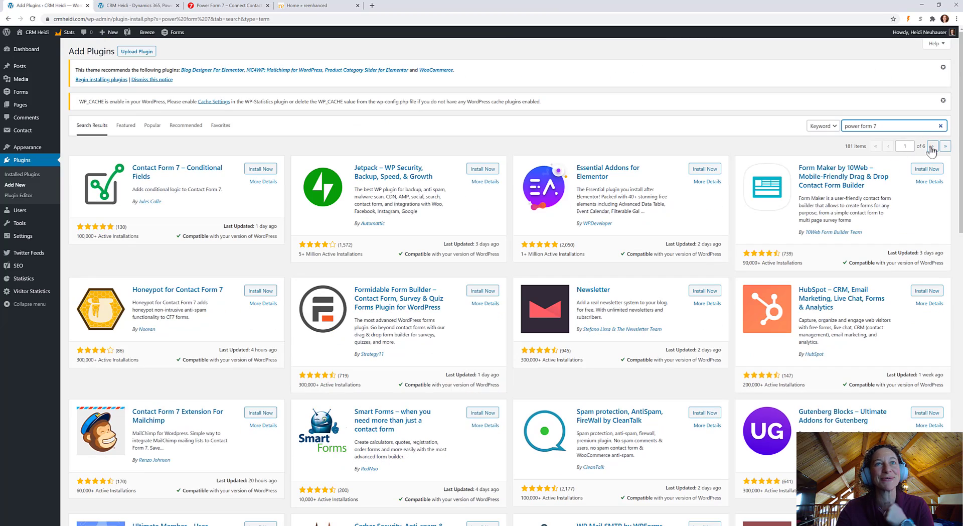
Install and activate the Power Form 7 plugin from the second results page
click(933, 146)
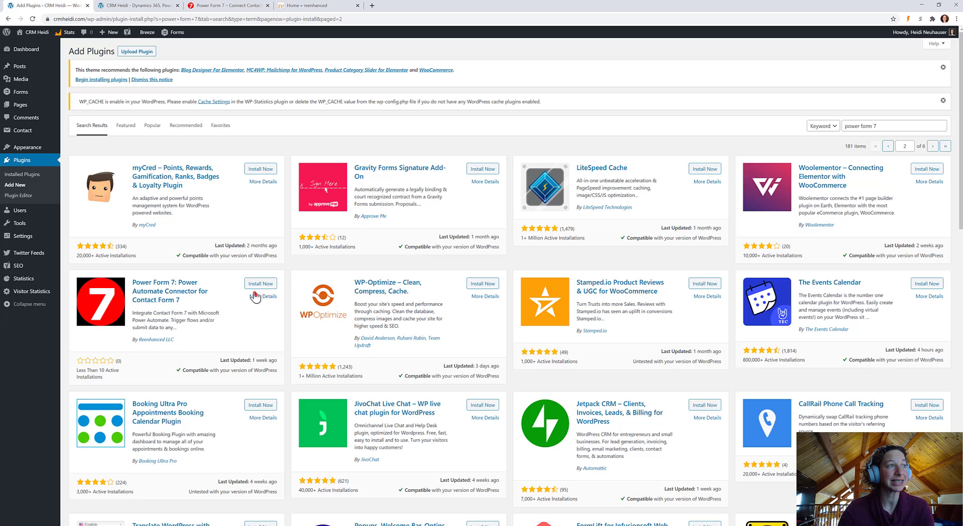
click(265, 285)
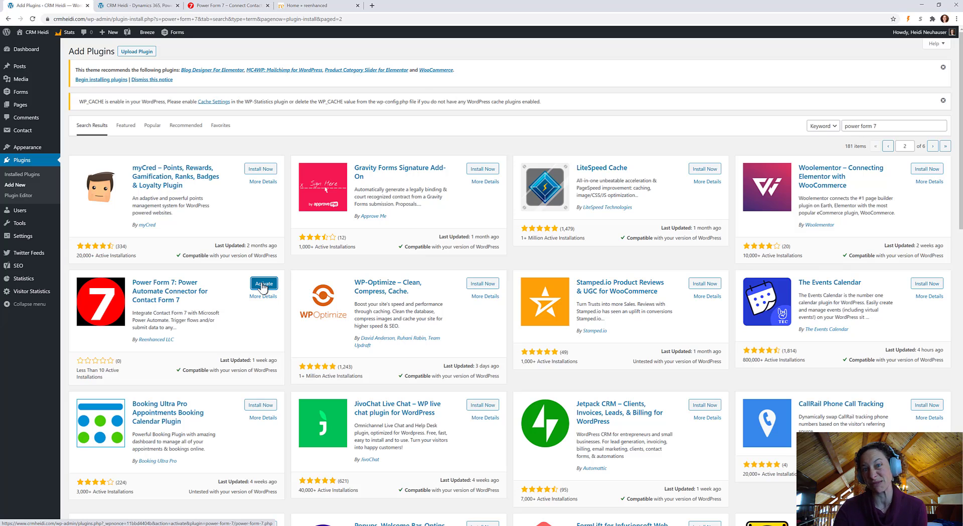
click(259, 286)
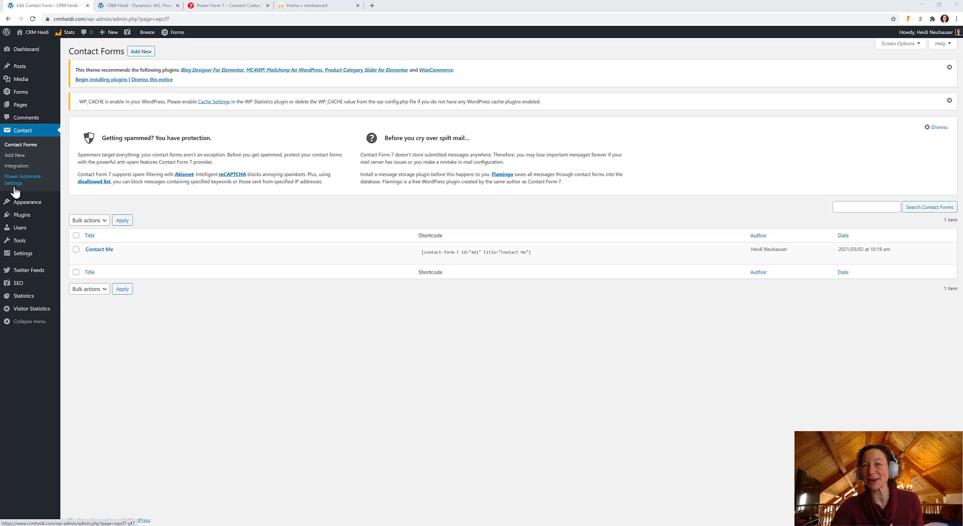
Open the Power Automate Settings and review the stored licence key
click(14, 184)
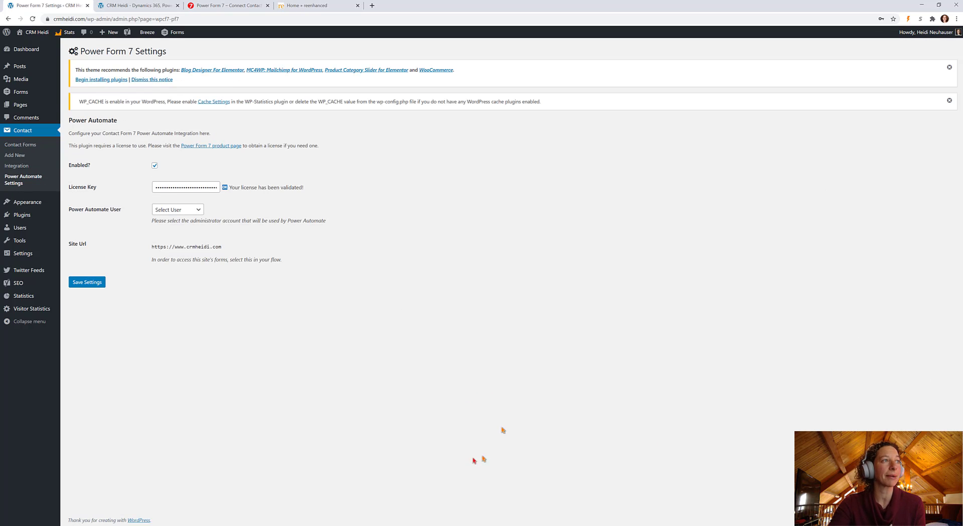
double_click(193, 189)
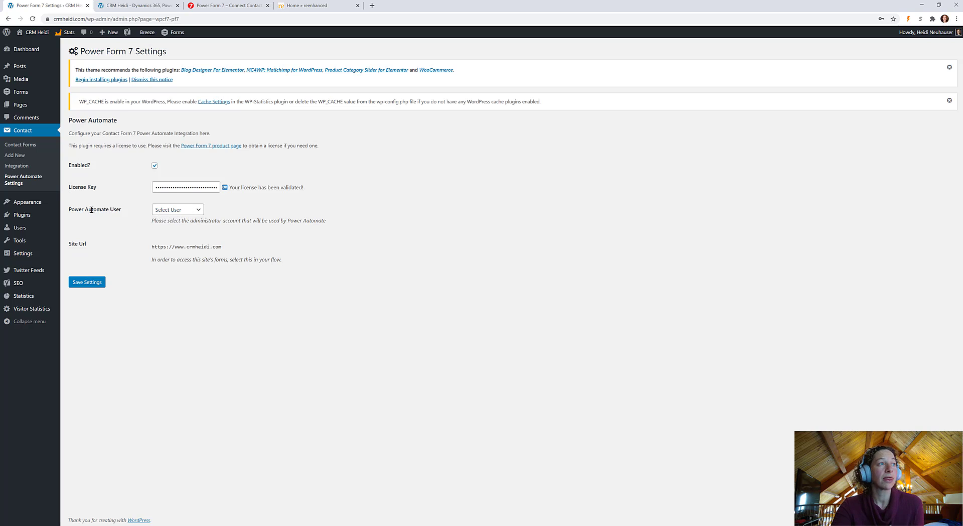
drag(75, 209, 115, 209)
click(112, 215)
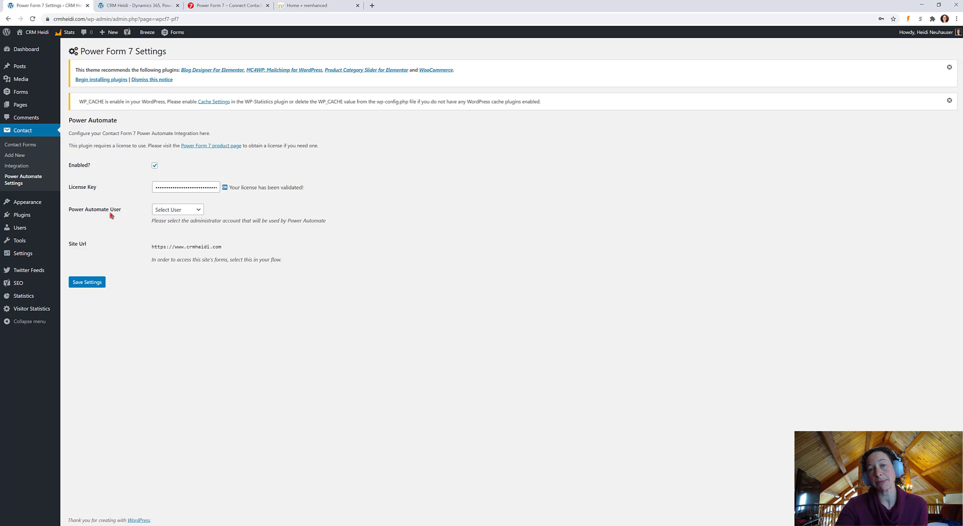
Choose the administrator account as the Power Automate User and save the settings
click(174, 215)
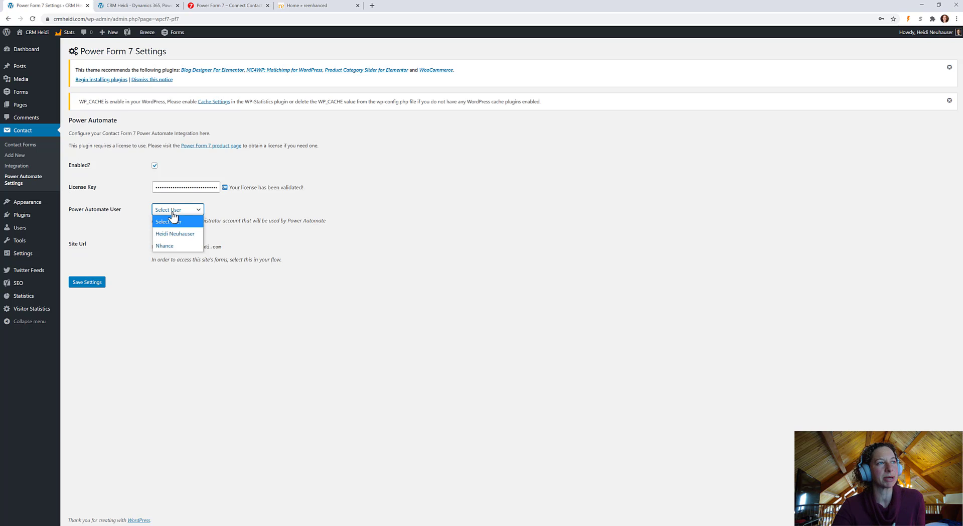
click(181, 235)
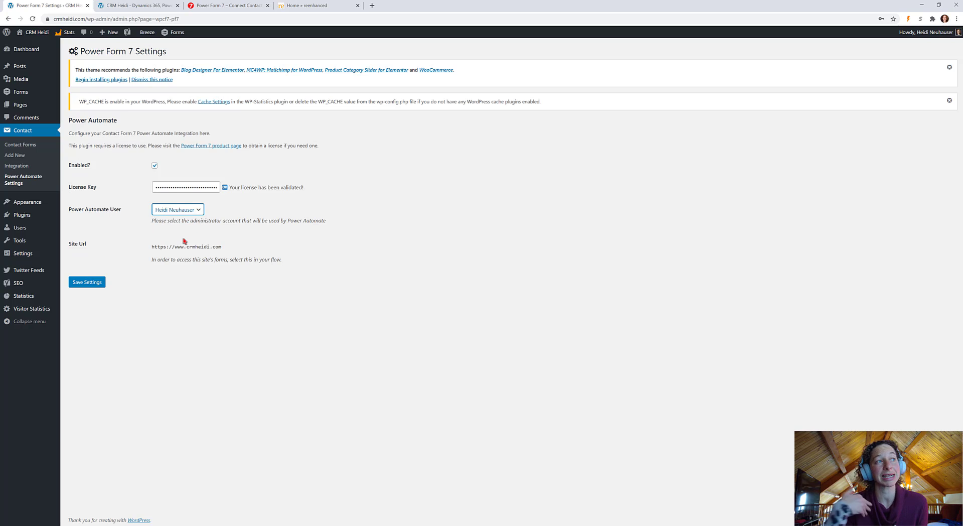
drag(152, 247, 153, 248)
click(152, 248)
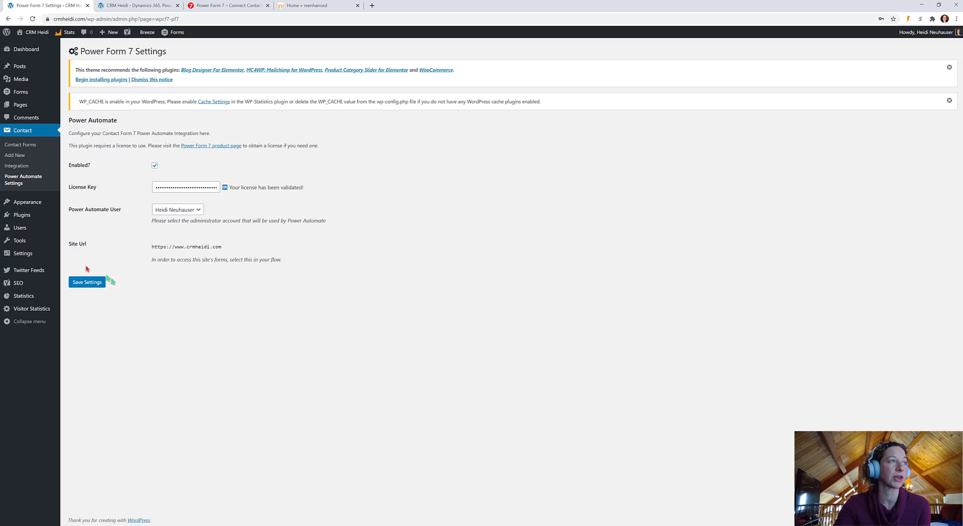
click(93, 287)
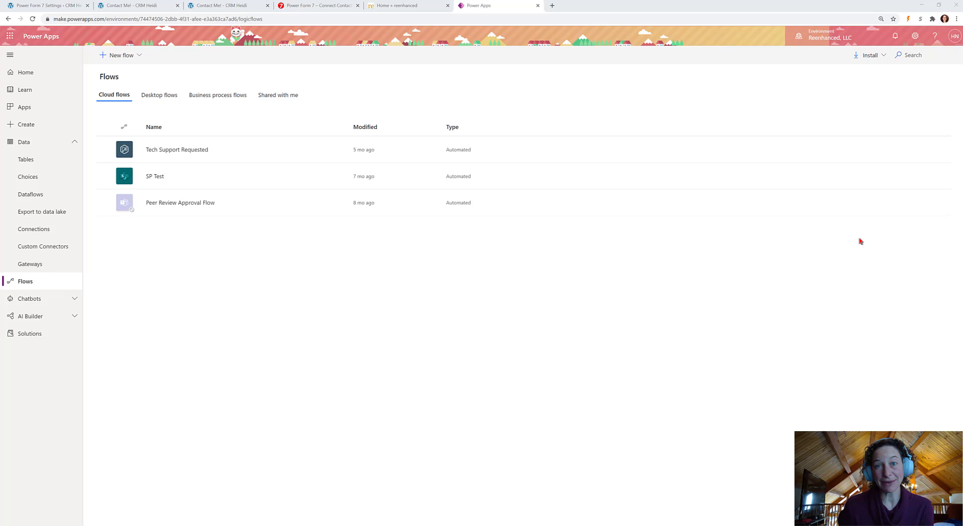
Go to the cloud flows list and open the New flow menu
click(28, 282)
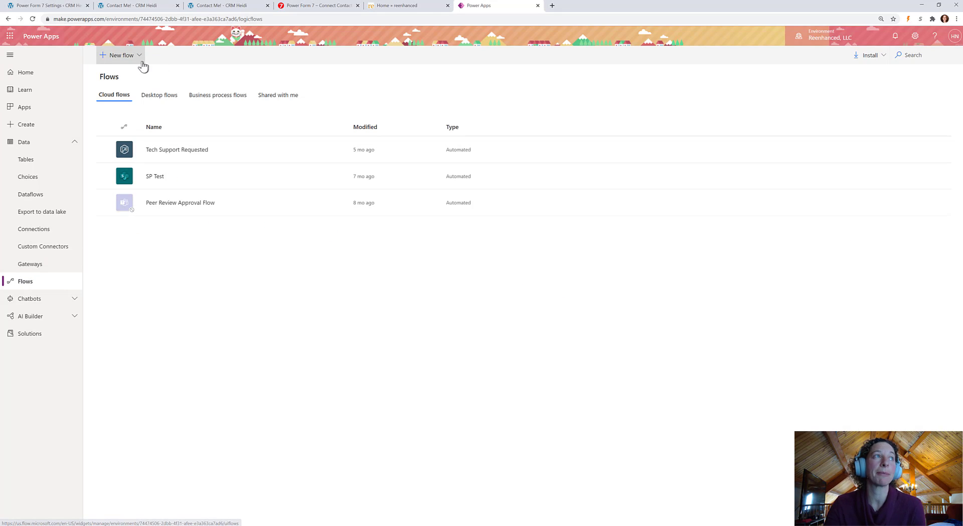
click(125, 59)
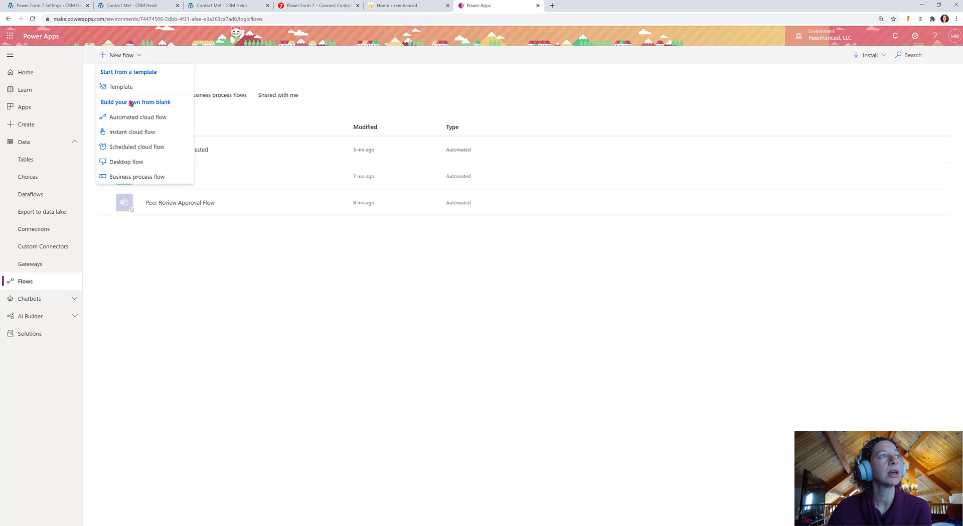
Create automated flow 'CRMHeidi Contact Me' using the Contact Form 7 submission trigger found via 'power form'
click(136, 119)
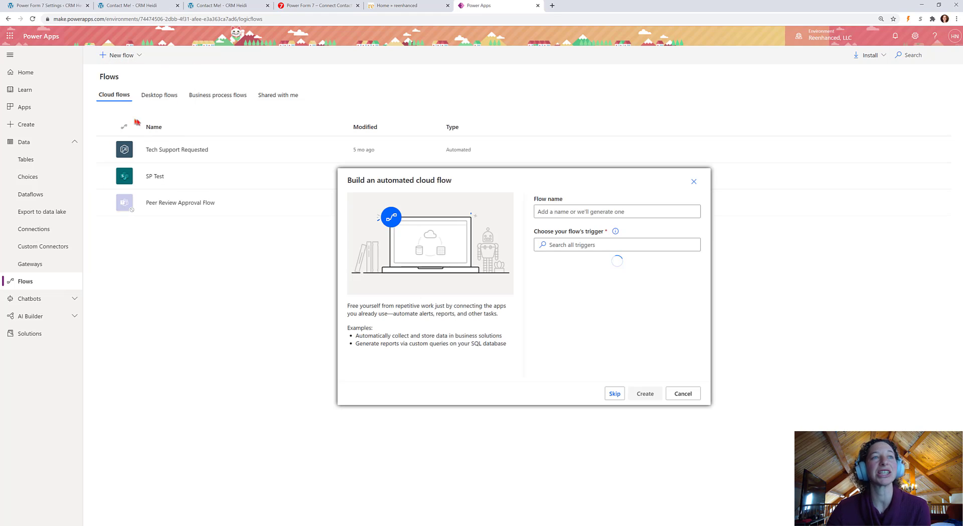
click(610, 212)
text(CRMHe)
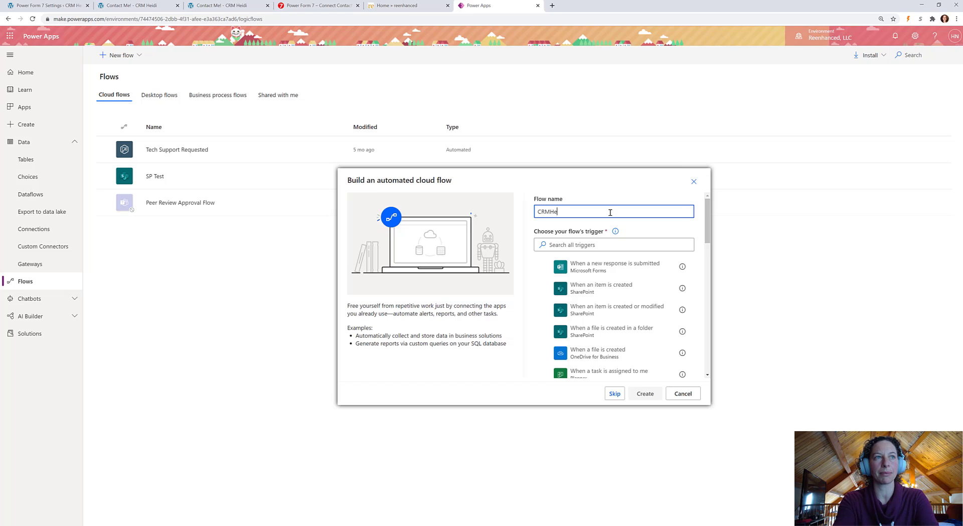
text(idi Contact Me)
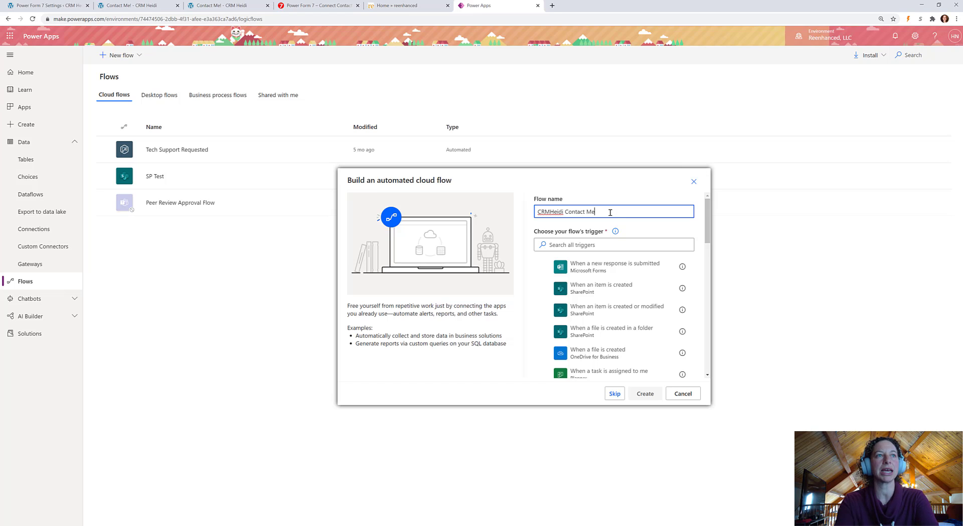
click(636, 243)
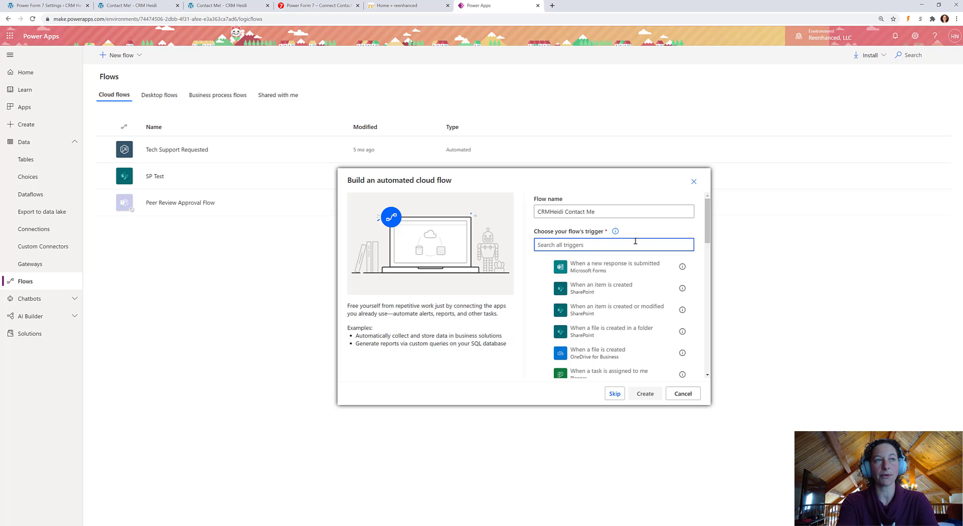
text(power form)
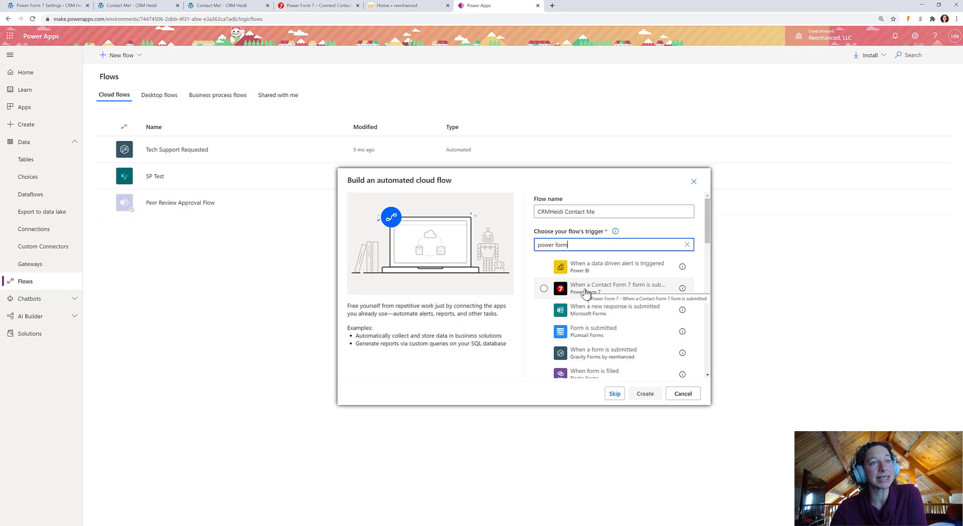
click(585, 293)
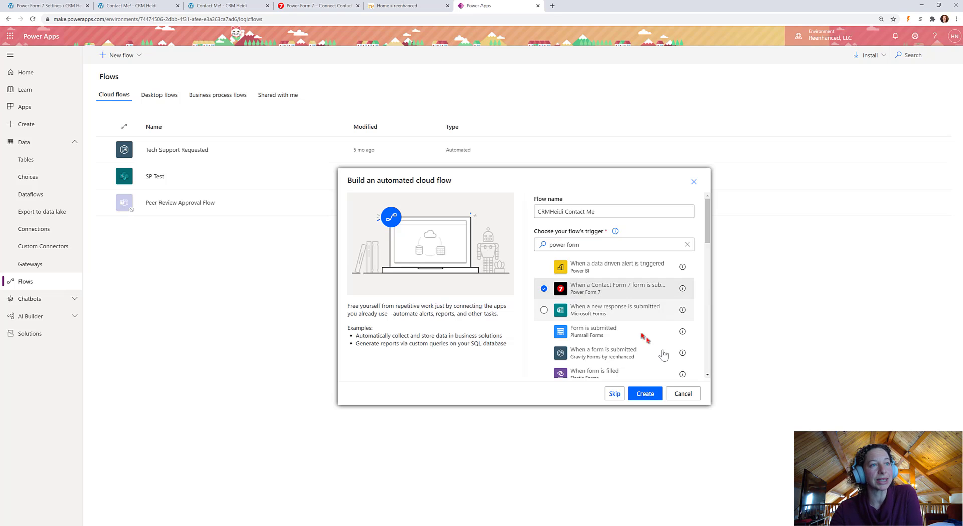
click(644, 394)
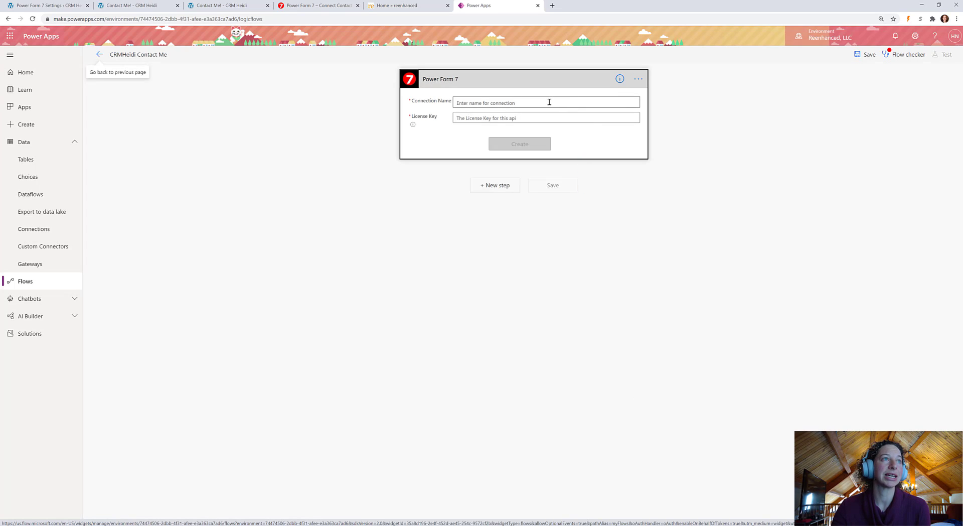
Paste the licence key into the Power Form 7 connection's License Key field
click(489, 101)
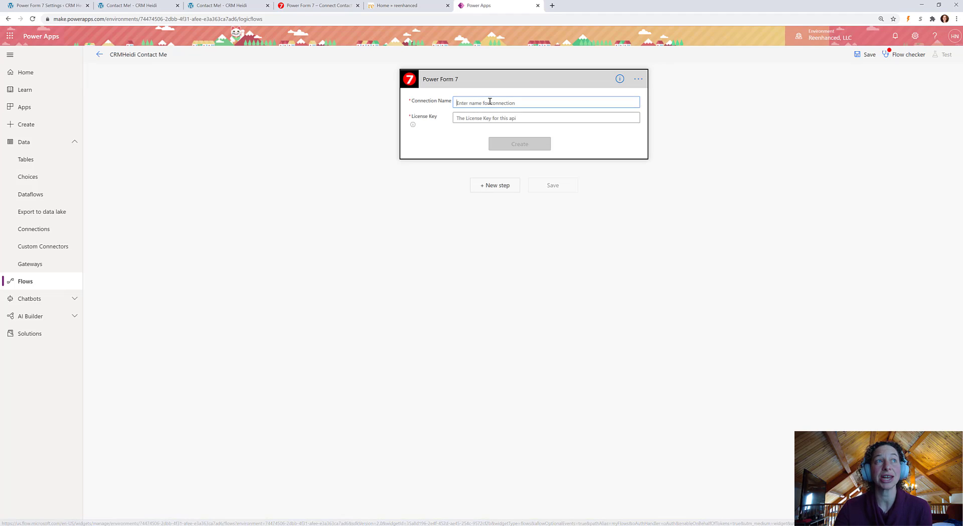
click(490, 101)
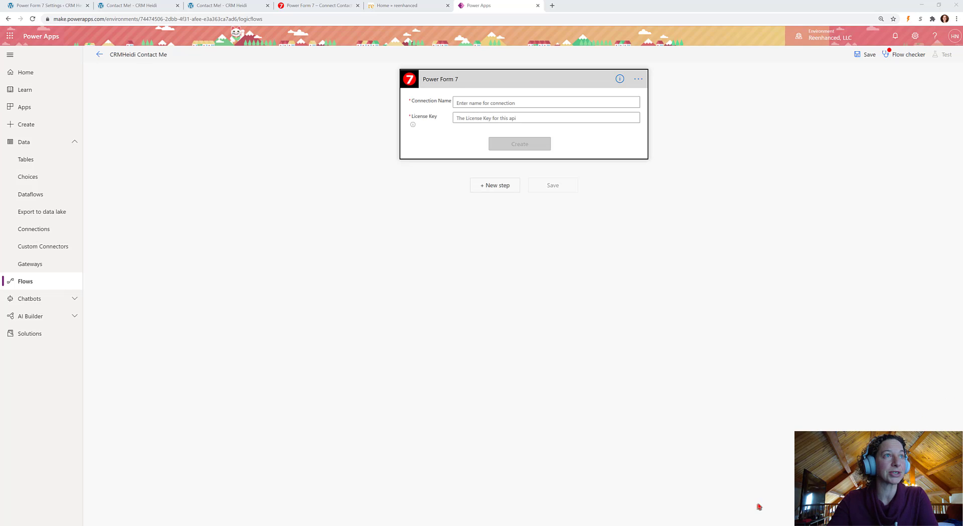
click(493, 120)
key(ctrl+v)
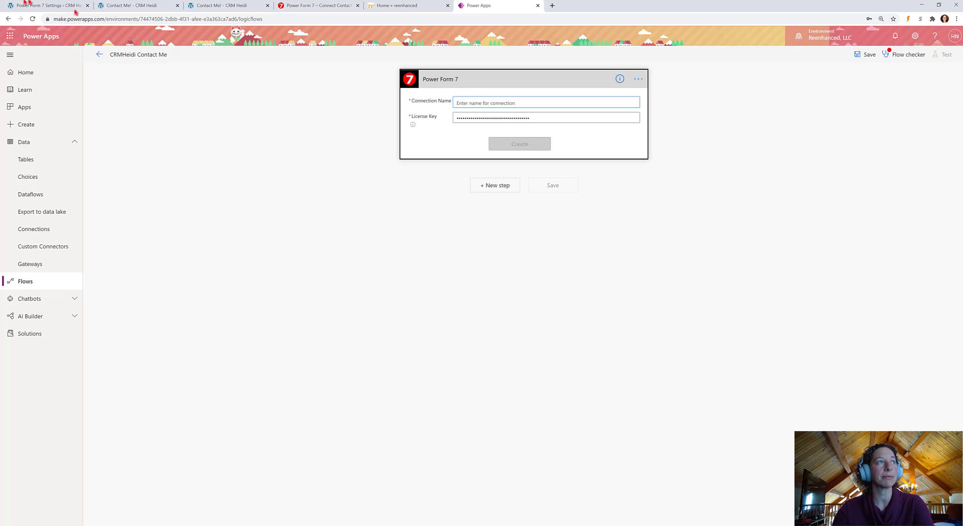
Copy the Site Url from the WordPress Power Form 7 settings
click(44, 5)
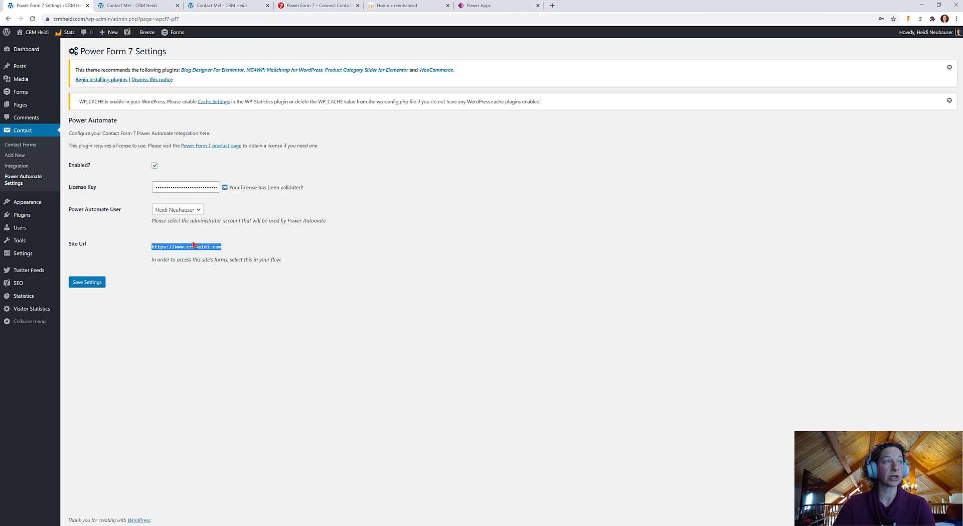
right_click(173, 249)
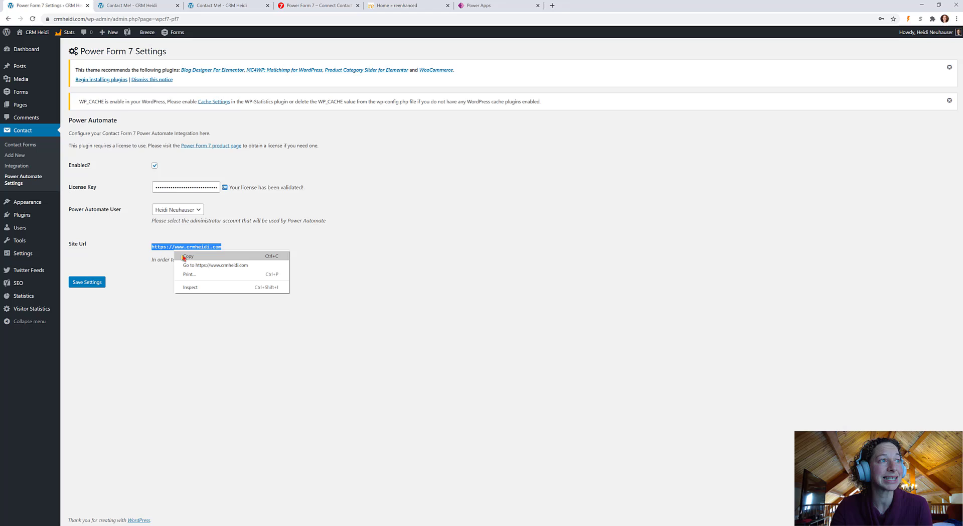
click(193, 256)
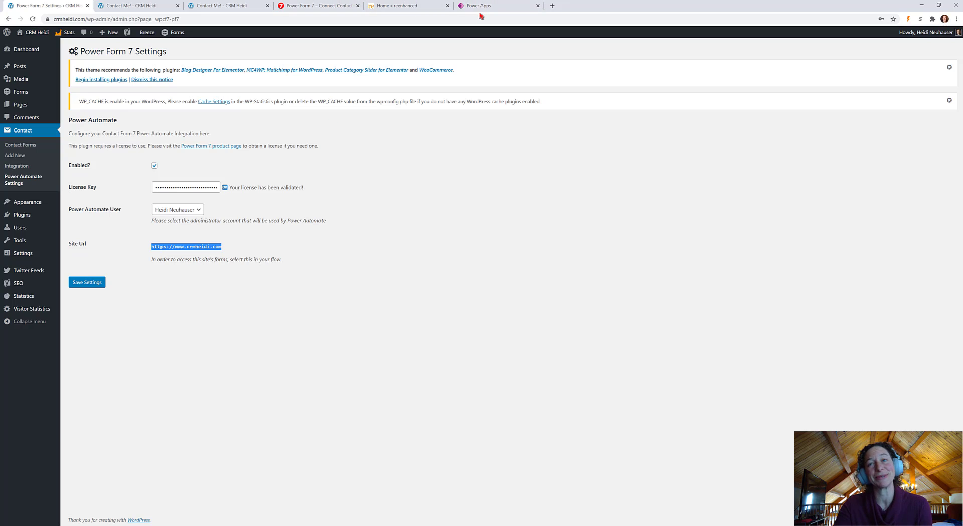
Paste the site URL as the connection name and create the Power Form 7 connection
click(477, 9)
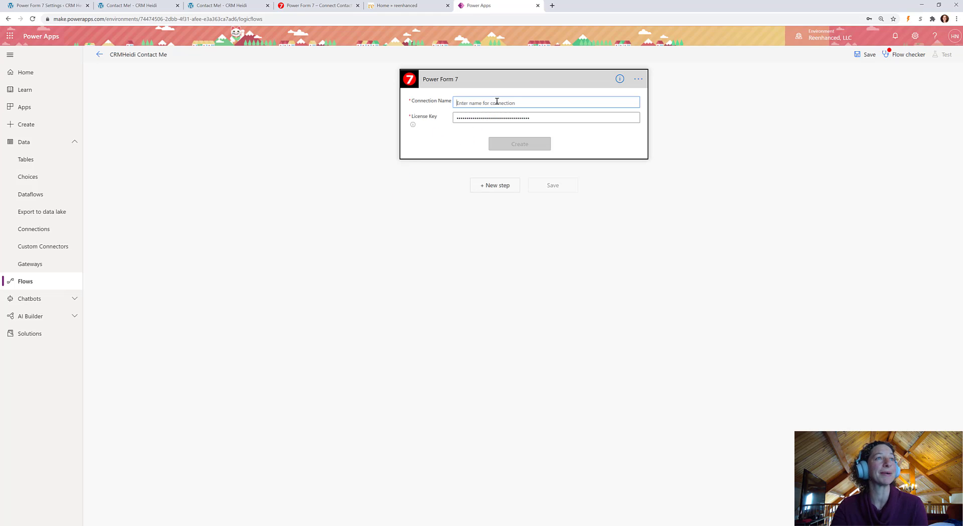
key(ctrl+v)
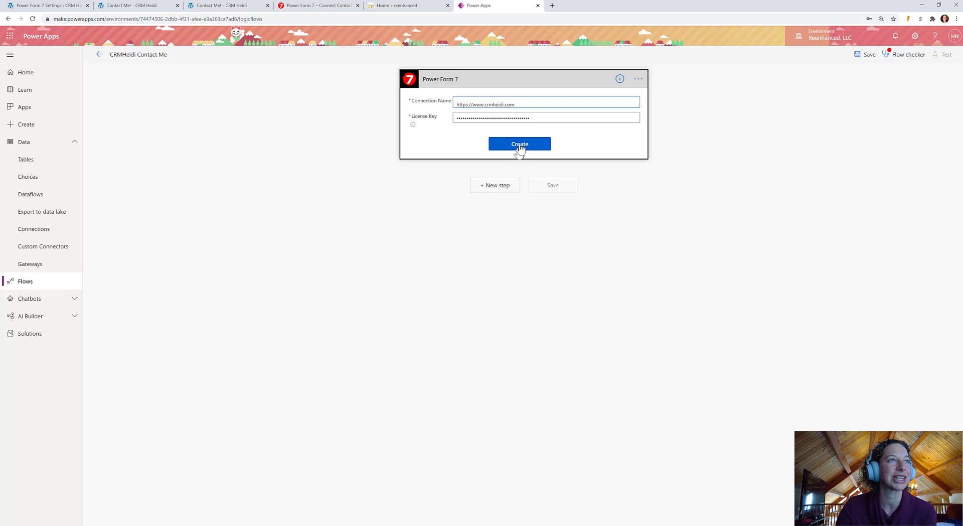
click(521, 144)
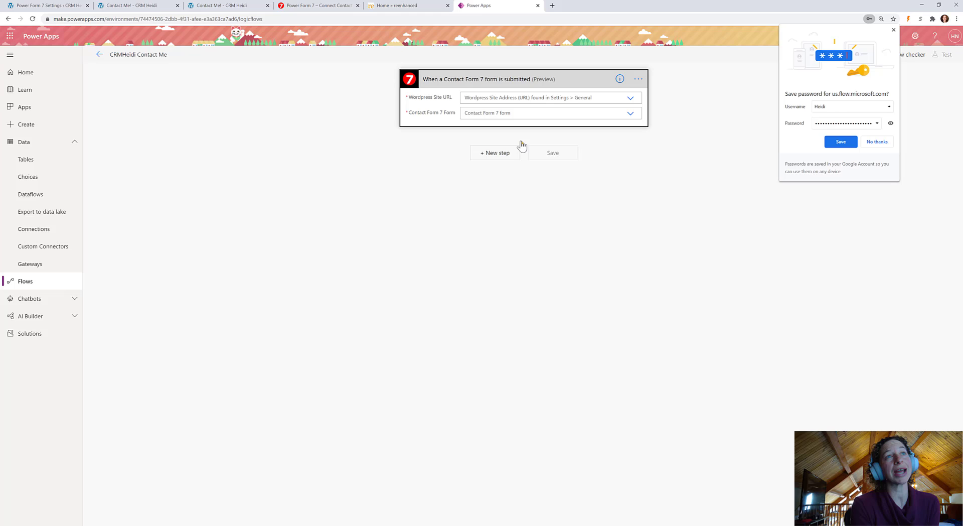
click(893, 30)
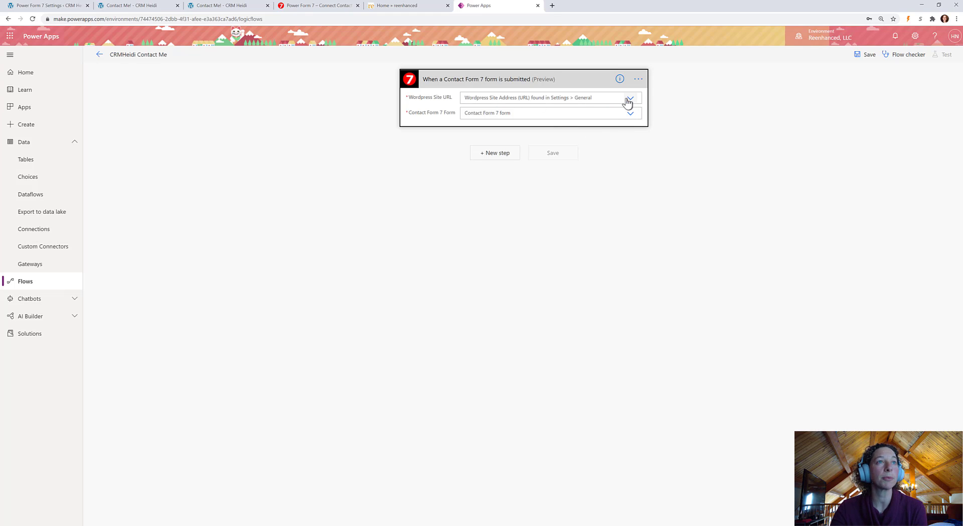
click(629, 99)
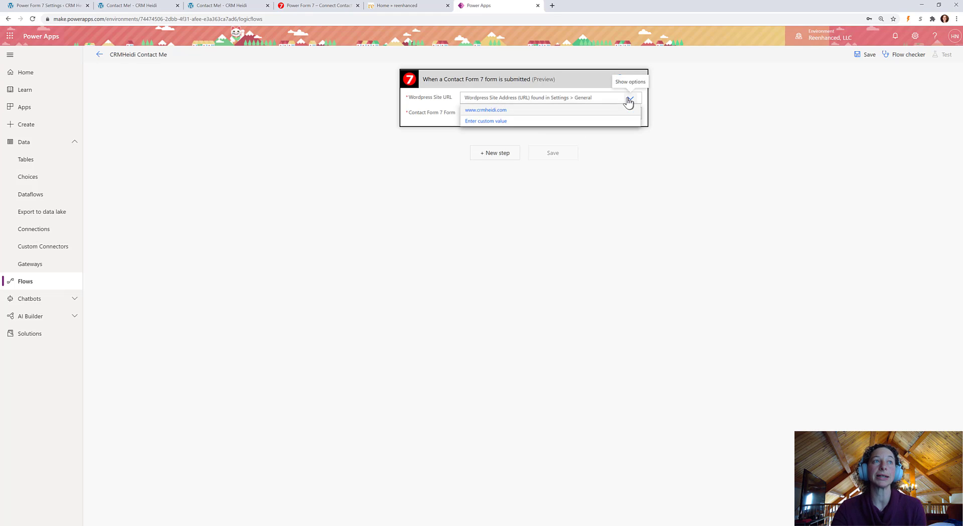
click(517, 117)
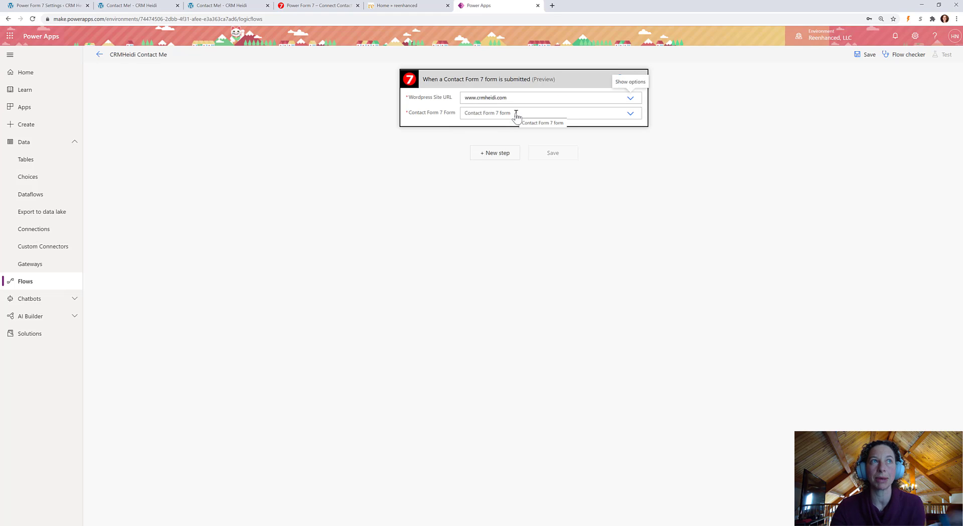
click(504, 113)
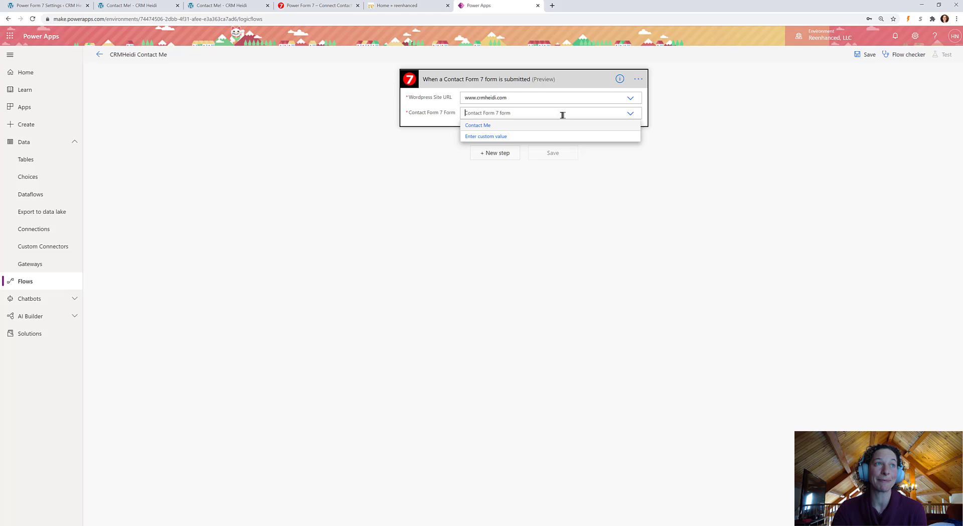
click(512, 126)
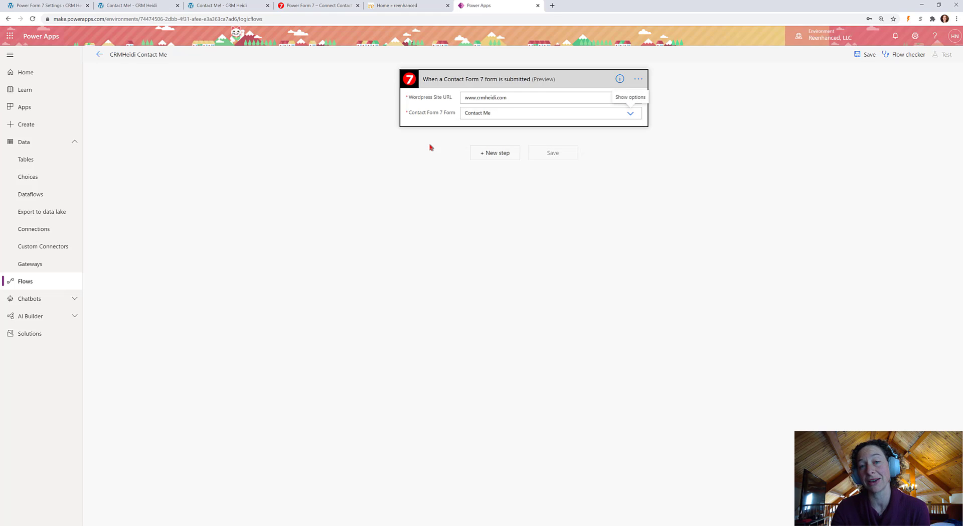
click(402, 208)
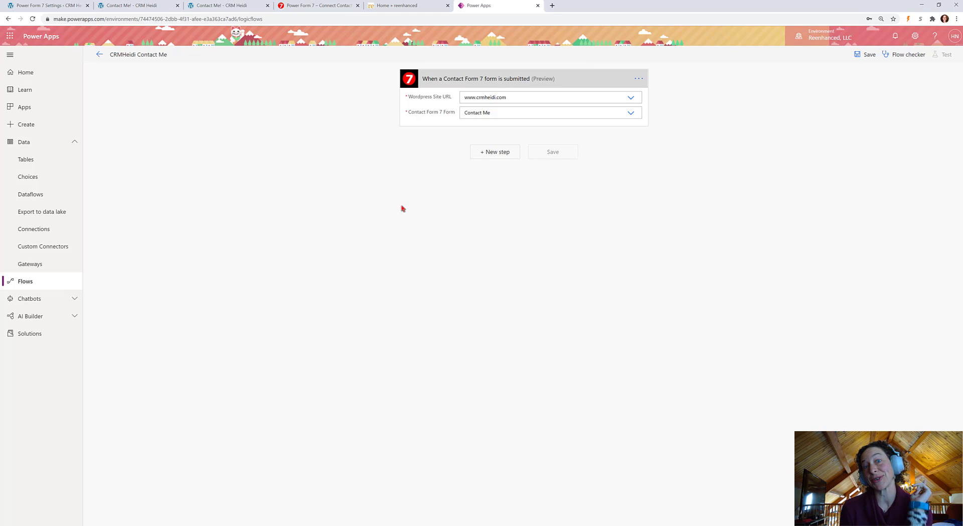
Add a new step by searching 'twitter' and choosing the post-a-tweet action
click(485, 153)
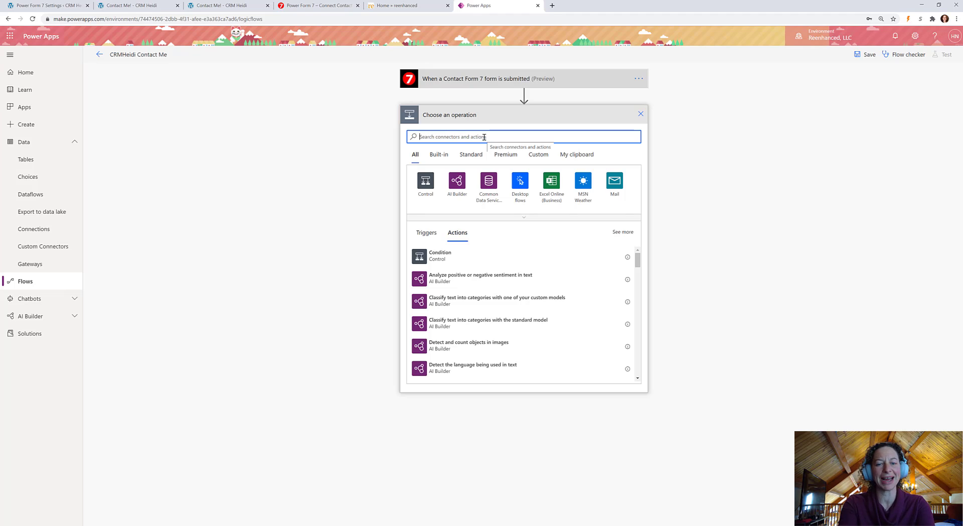
text(twitter)
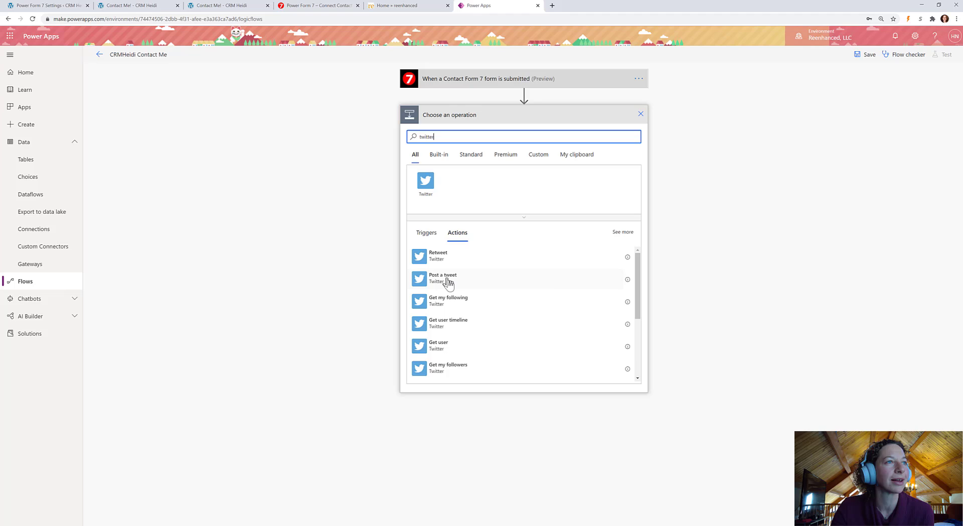
click(450, 284)
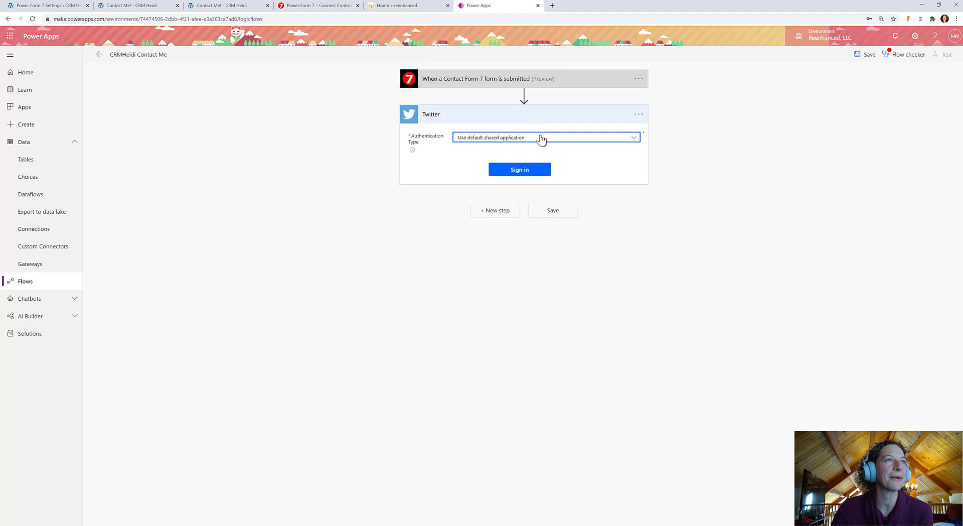
Sign in to Twitter with the saved account password and authorize Power Platform for the Twitter step
click(541, 138)
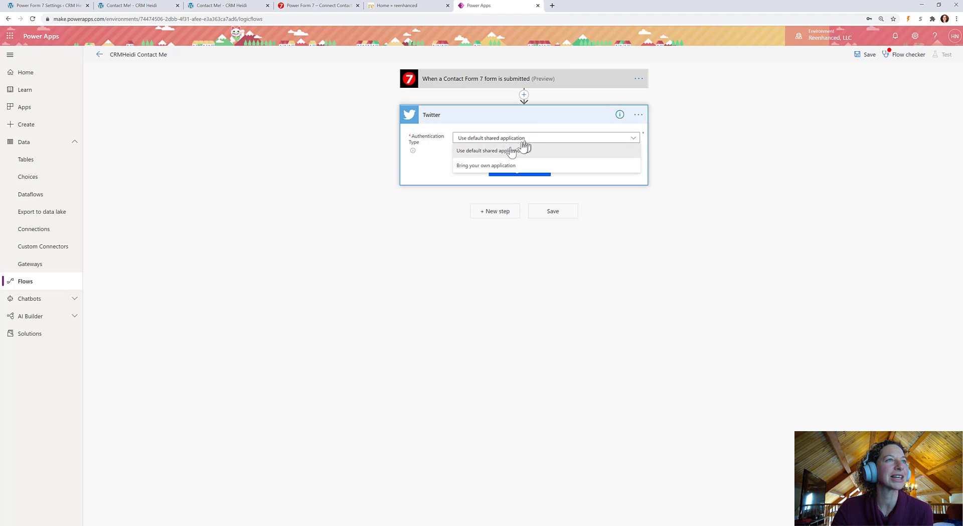
click(577, 125)
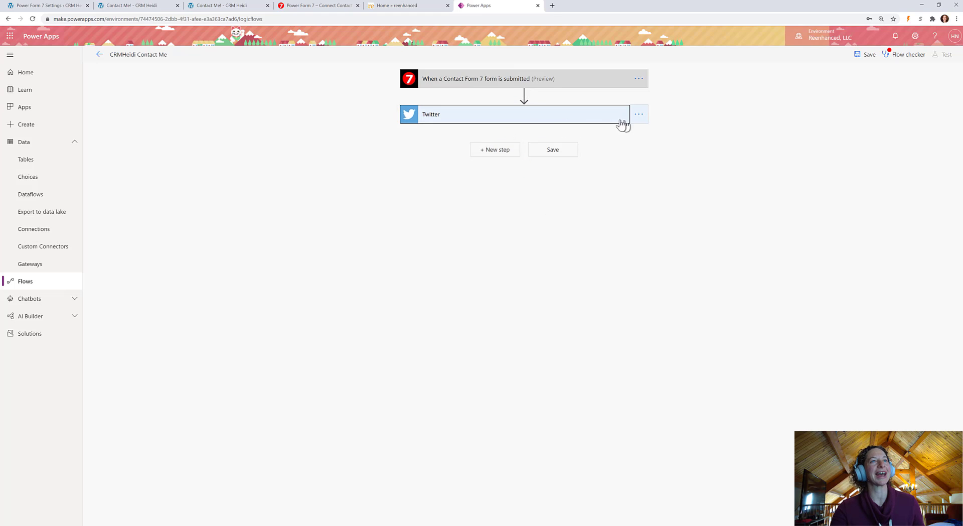
click(638, 114)
click(508, 115)
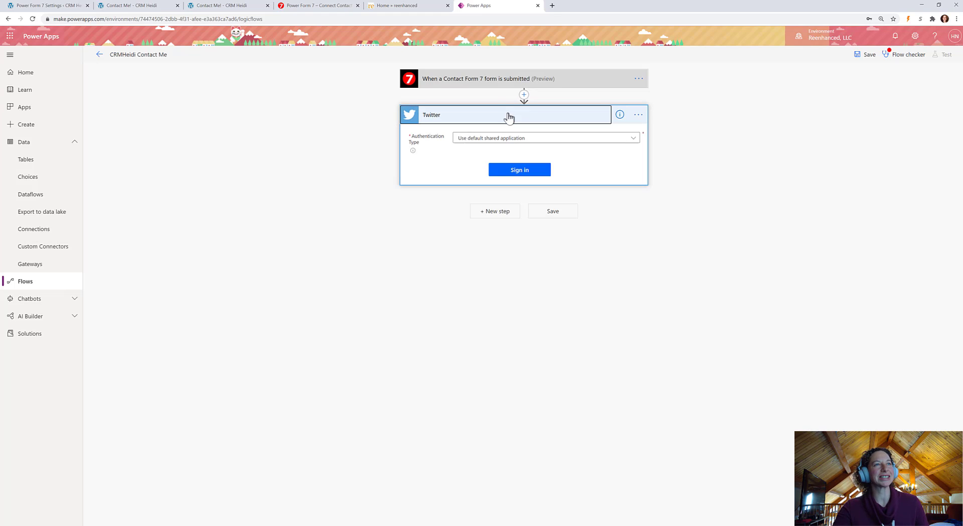
click(519, 172)
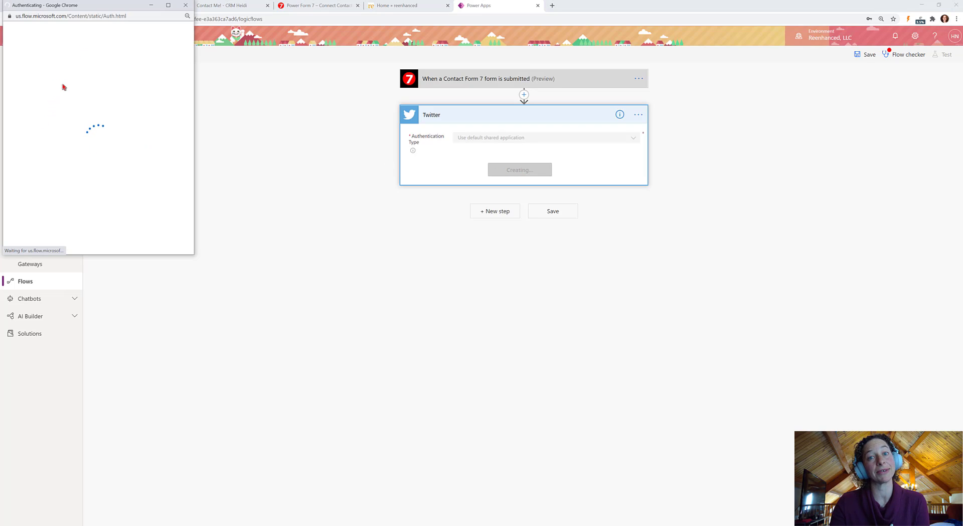
click(40, 119)
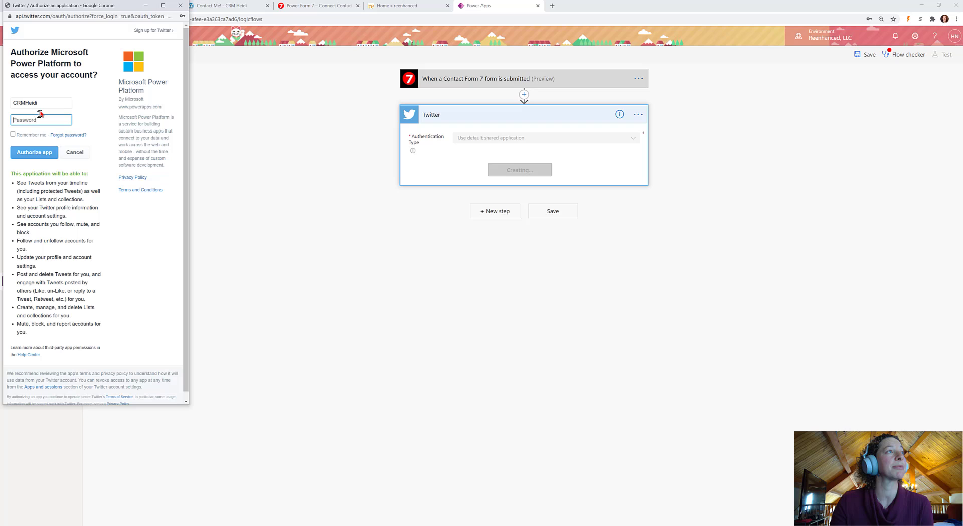
click(38, 140)
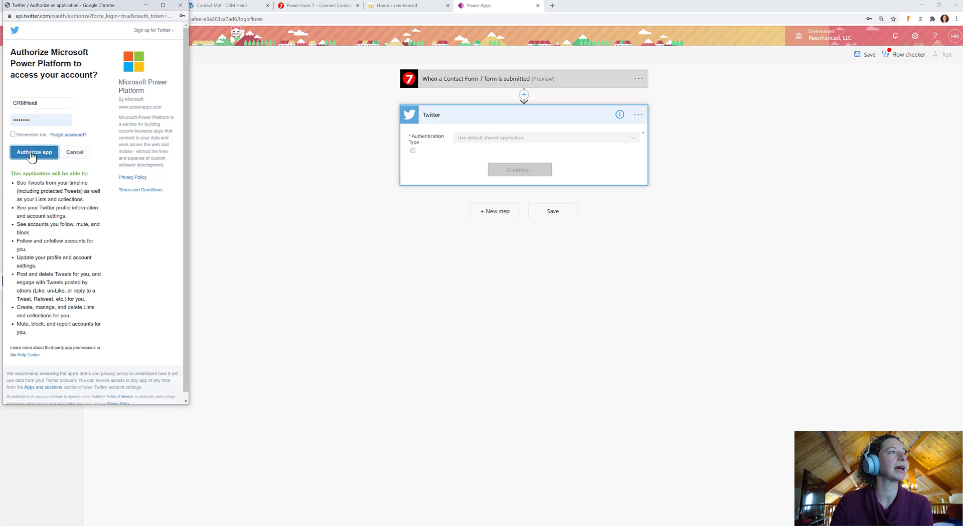
click(31, 152)
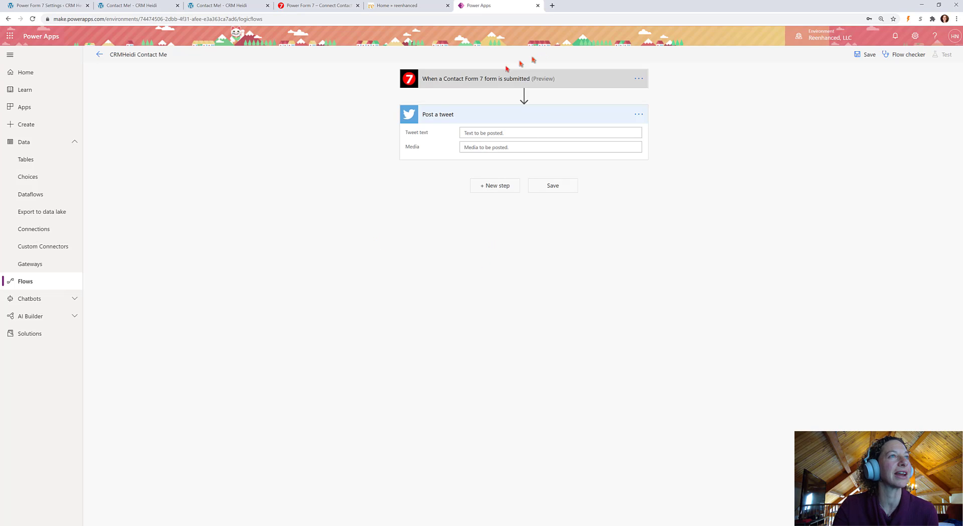
Start the tweet with 'Great Googly Moogly, I submitted a form! Hello world, this is' plus your-name
click(485, 71)
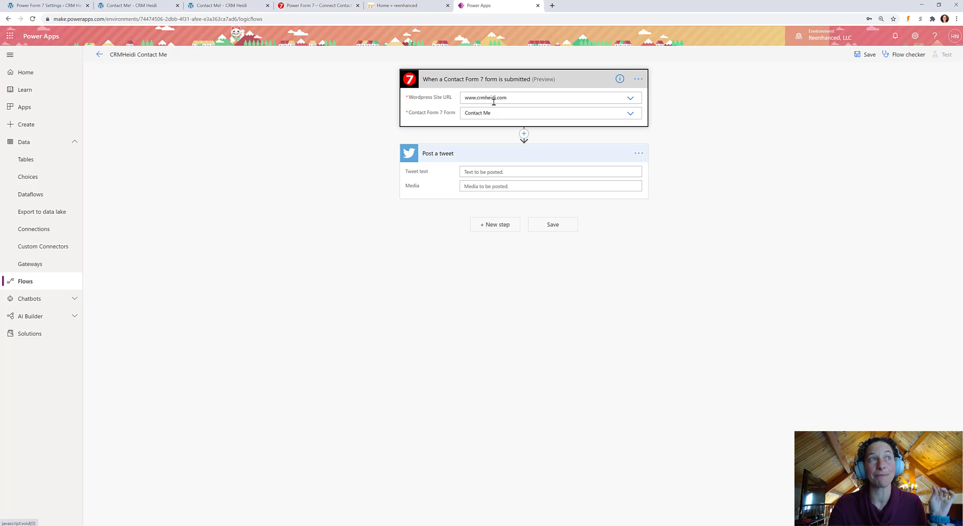
click(498, 172)
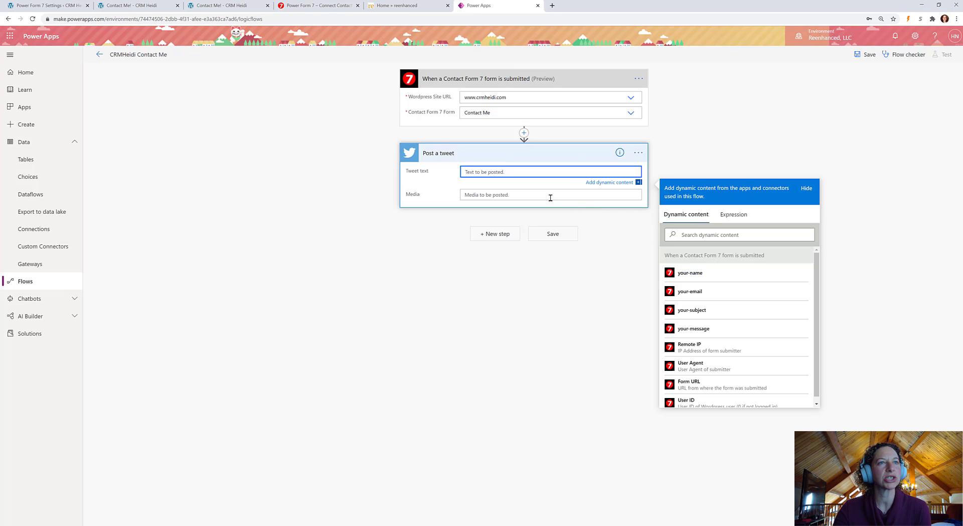
text(Gre)
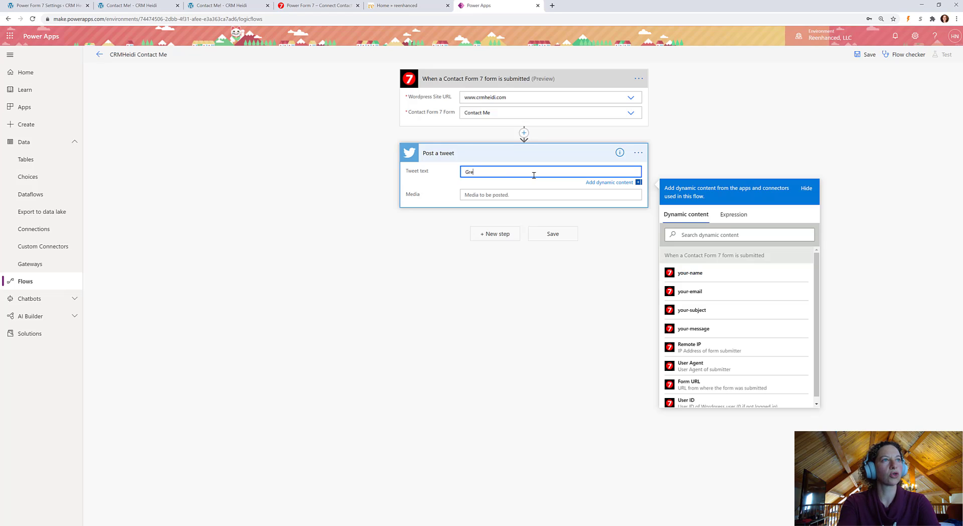
text(at Googly Moogly,)
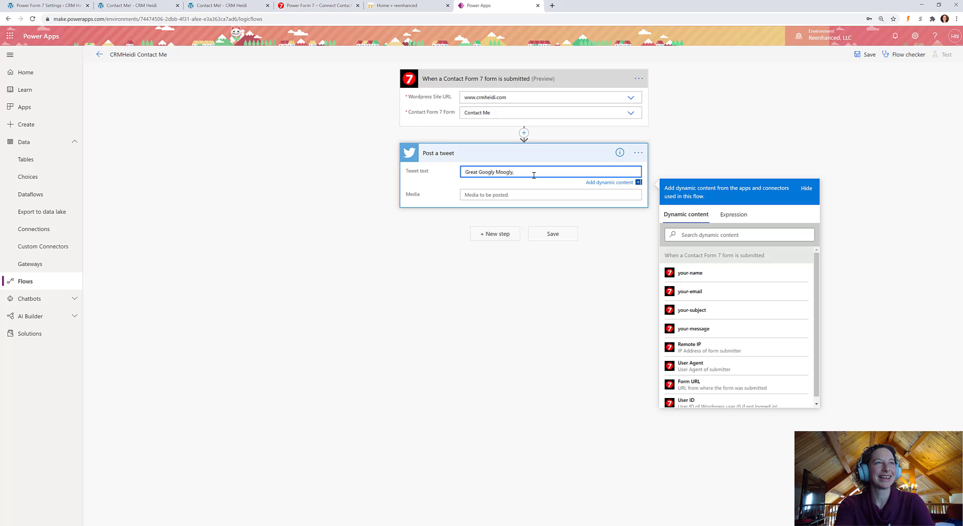
text( I submitted)
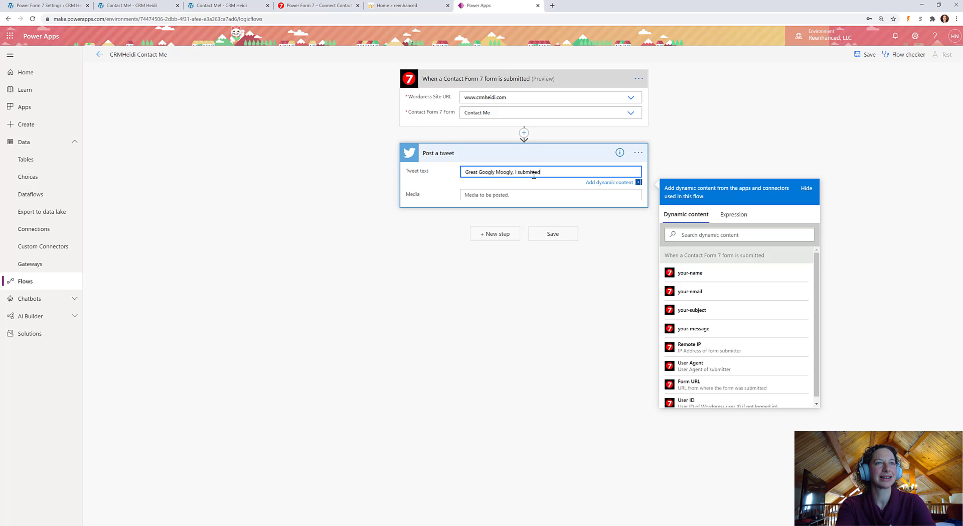
text( a form)
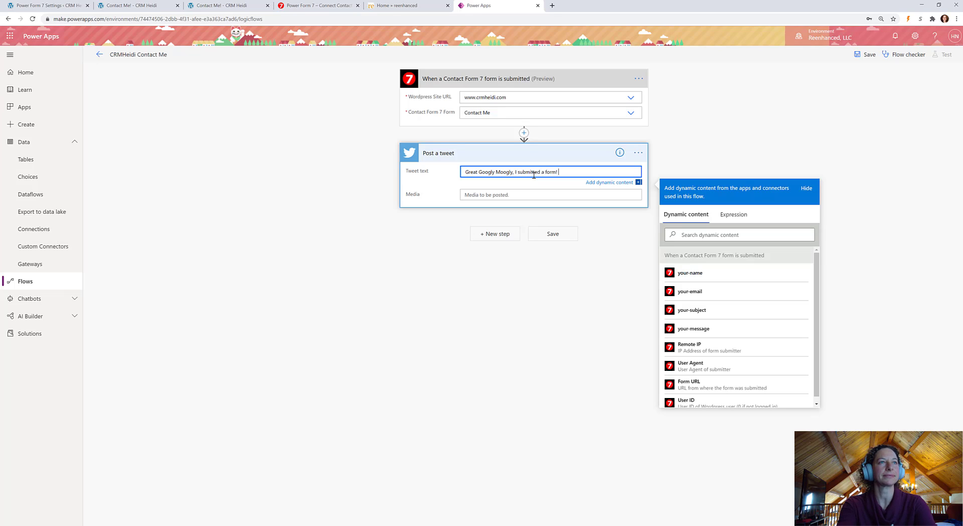
text(! Hello wo)
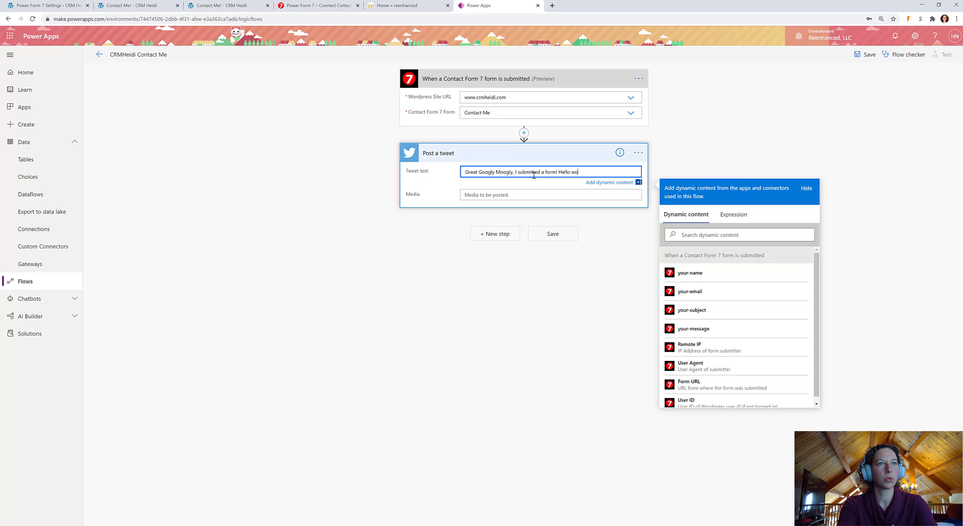
text(rld, this is)
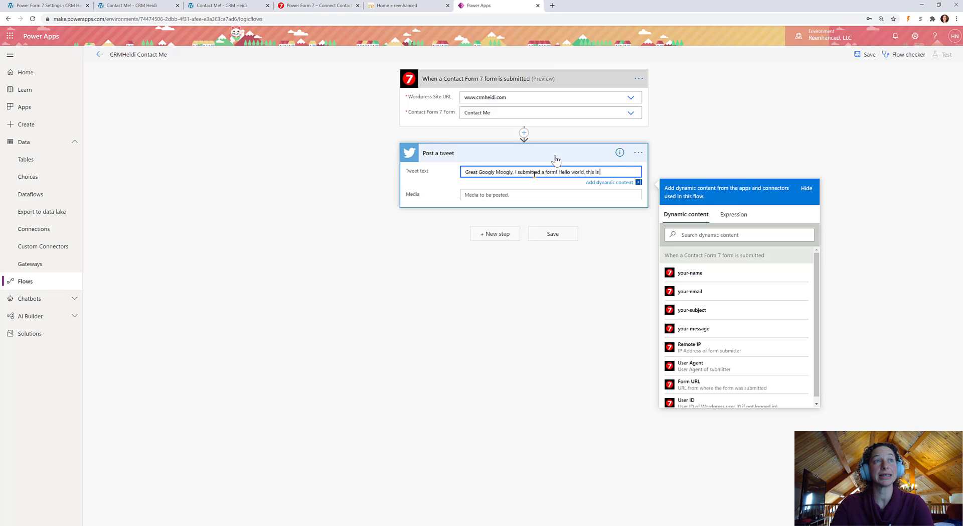
click(740, 272)
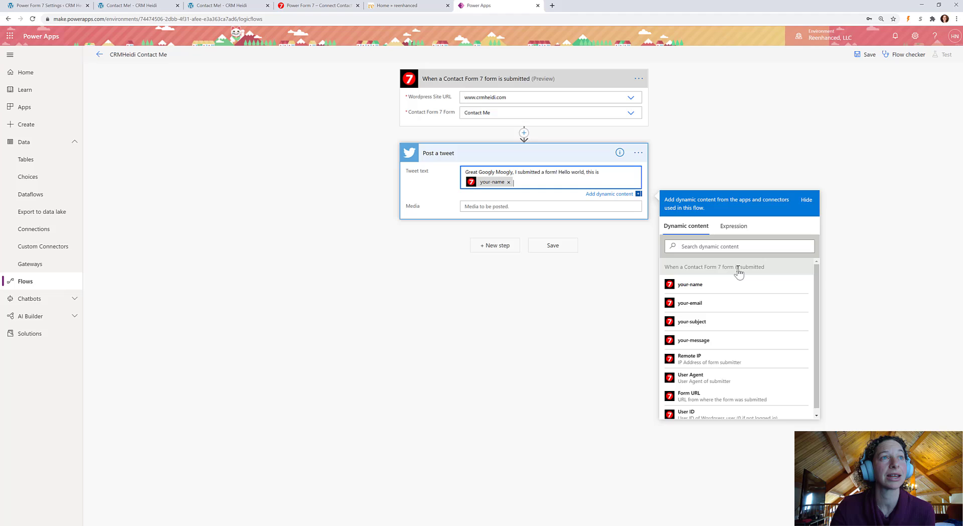
Append 'and here is what I have to say:' followed by your-message to the tweet text
text(a)
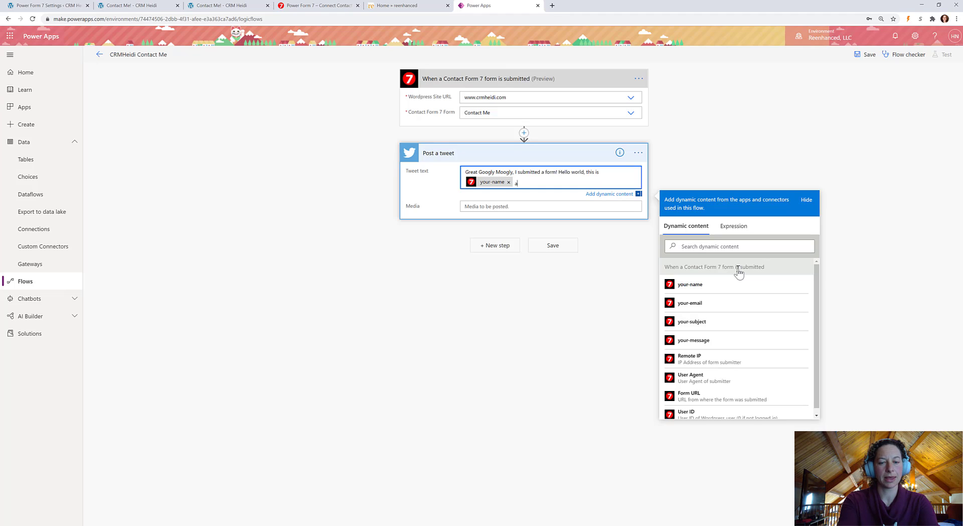
text(nd here is what I)
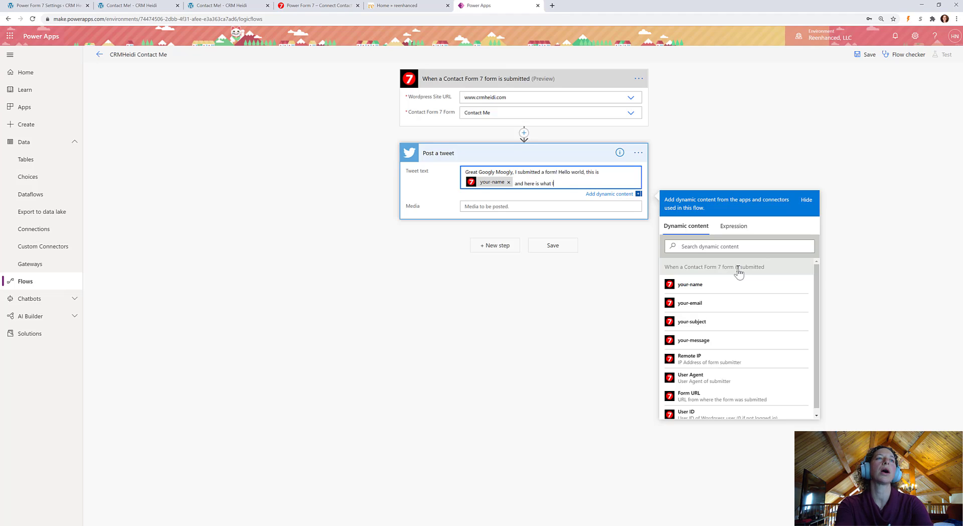
text( have to say:)
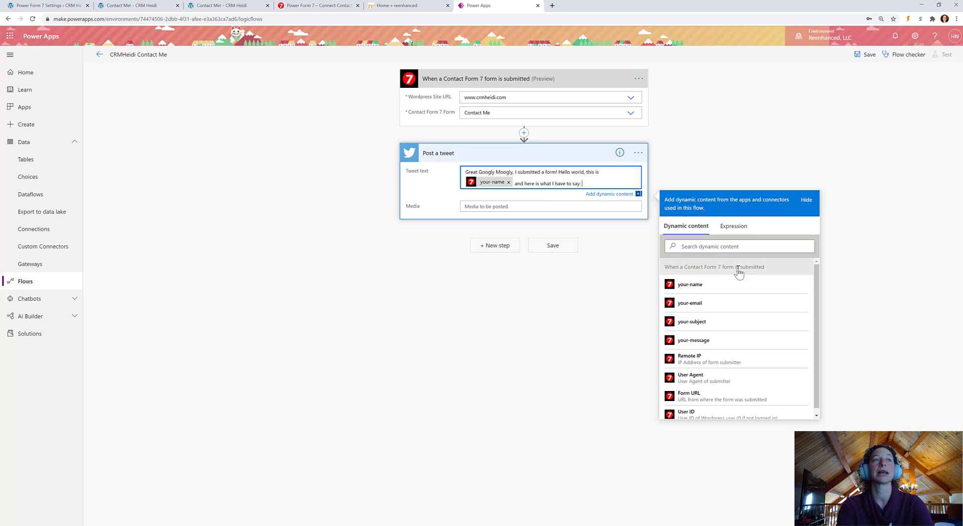
click(742, 339)
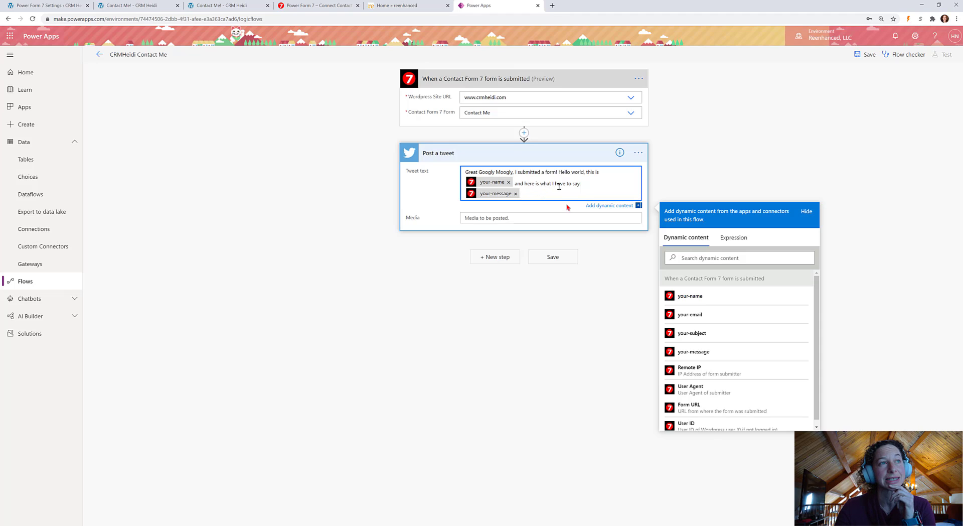
click(514, 220)
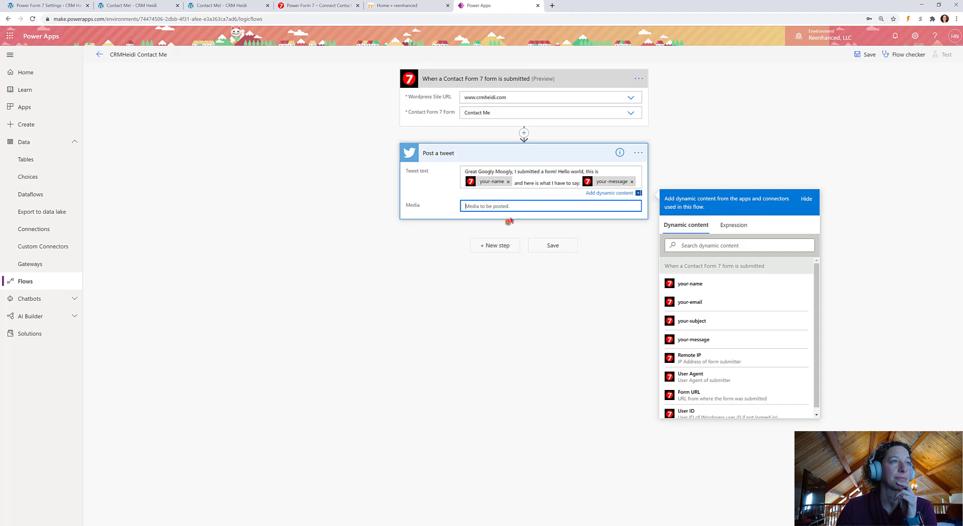
Save the flow and run the flow checker for errors and warnings
click(554, 246)
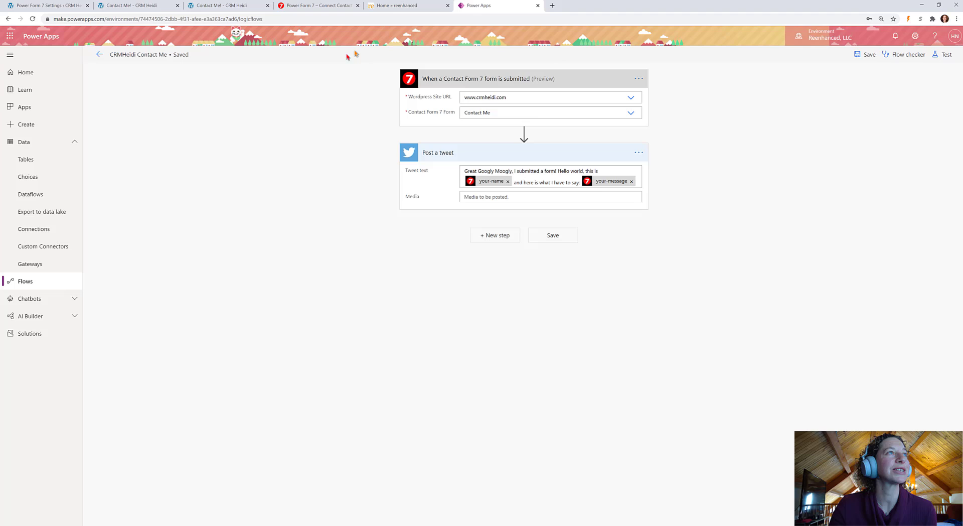
click(911, 55)
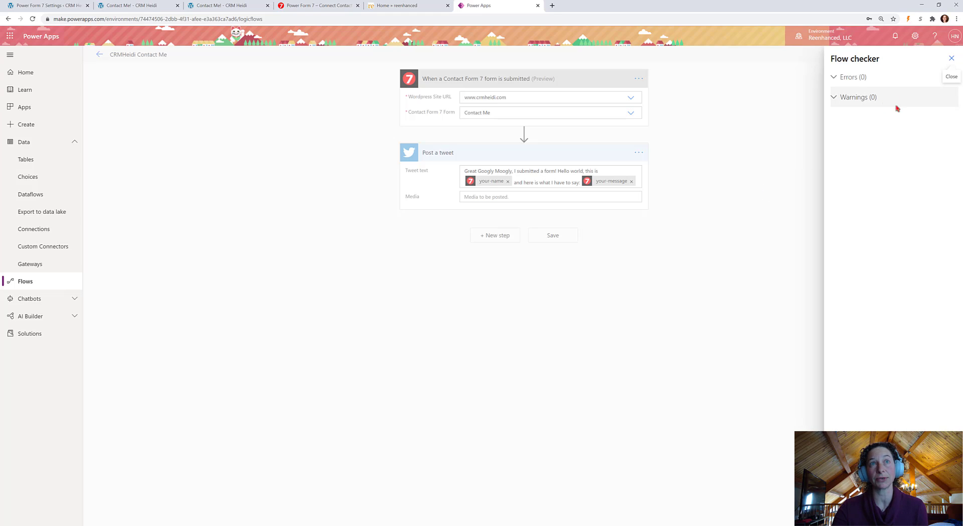
click(952, 58)
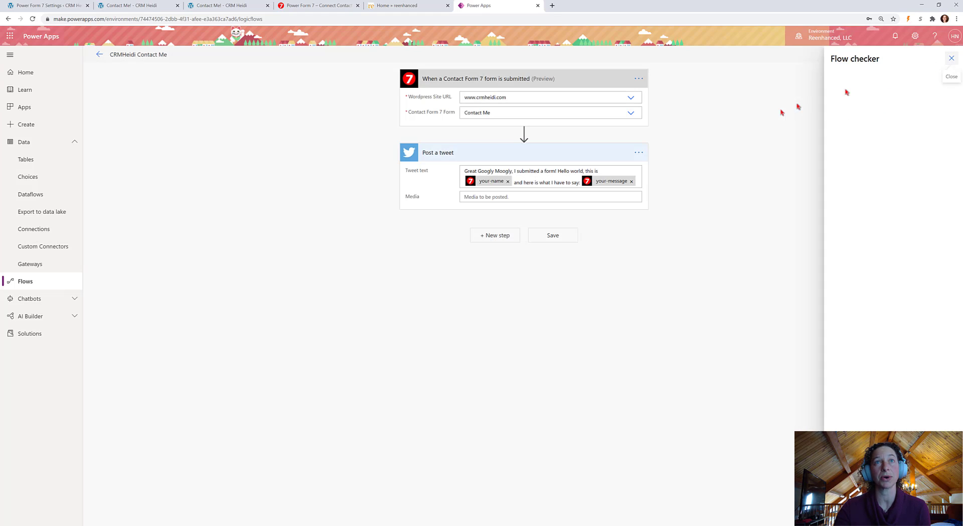
Start a manual test of the flow so it waits for a submission
click(943, 55)
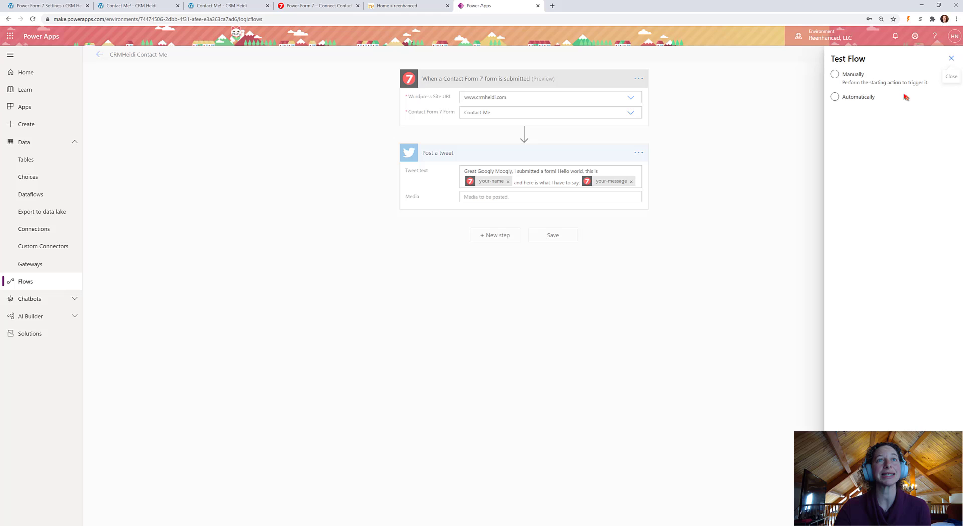
click(852, 84)
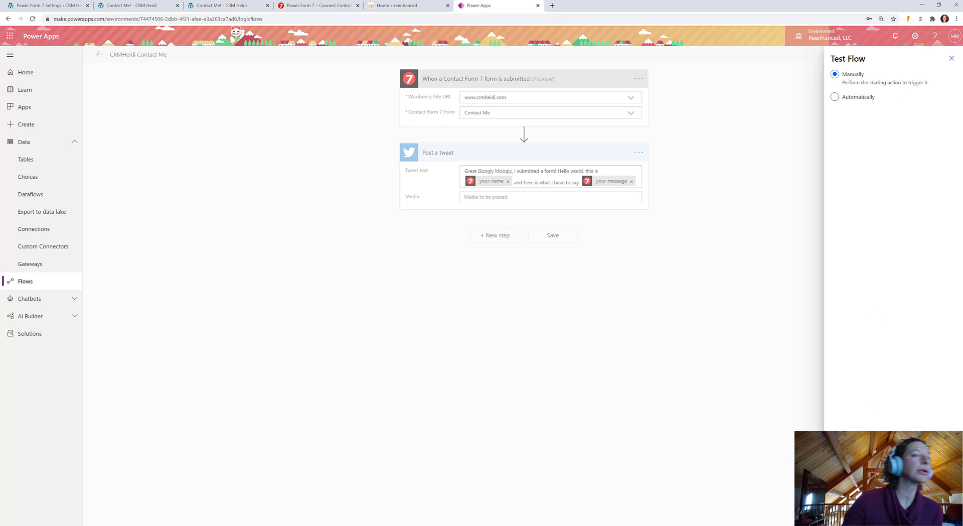
click(843, 511)
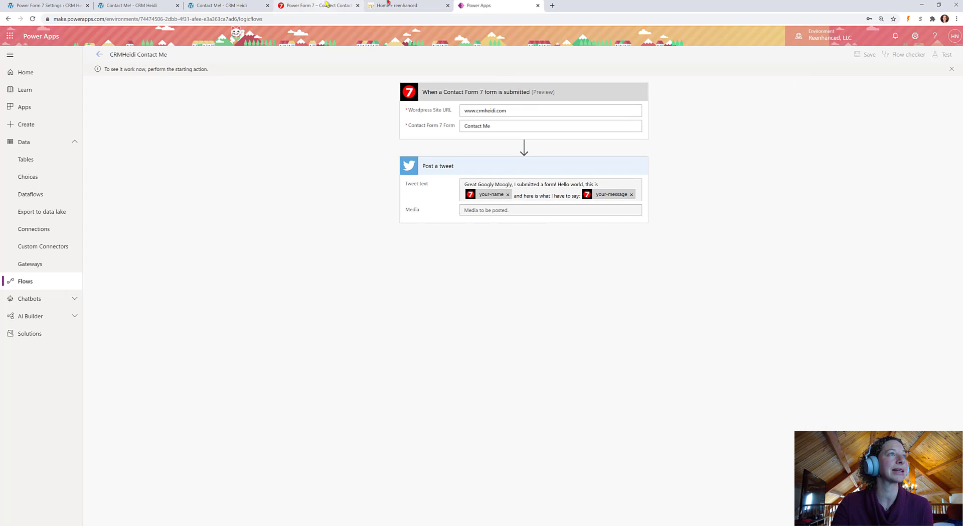
Enter the sender's name and e-mail address on the Contact Me form
click(220, 5)
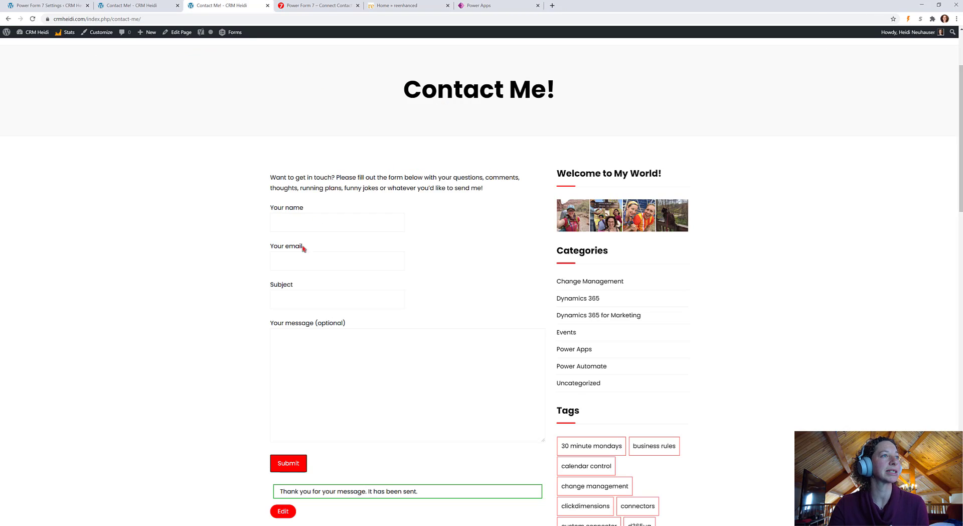
click(299, 217)
text(Heidi)
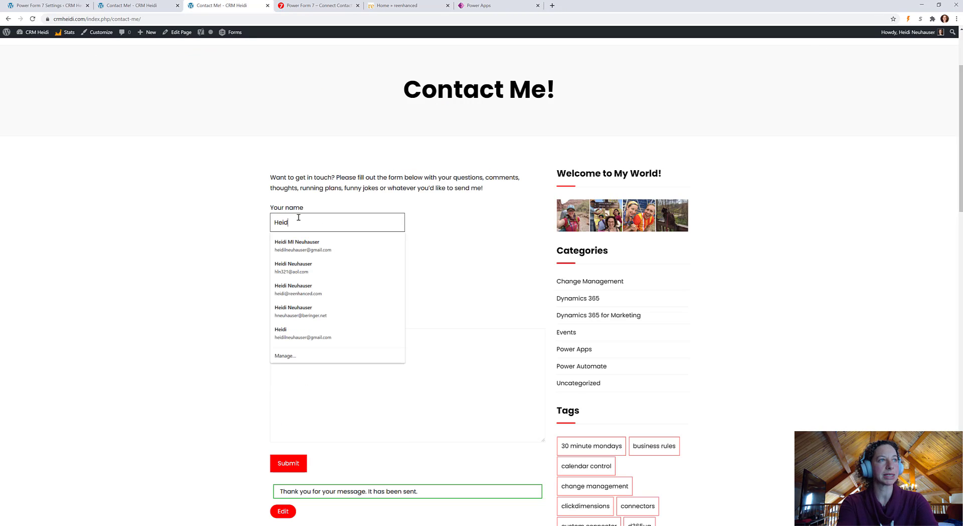
key(Tab)
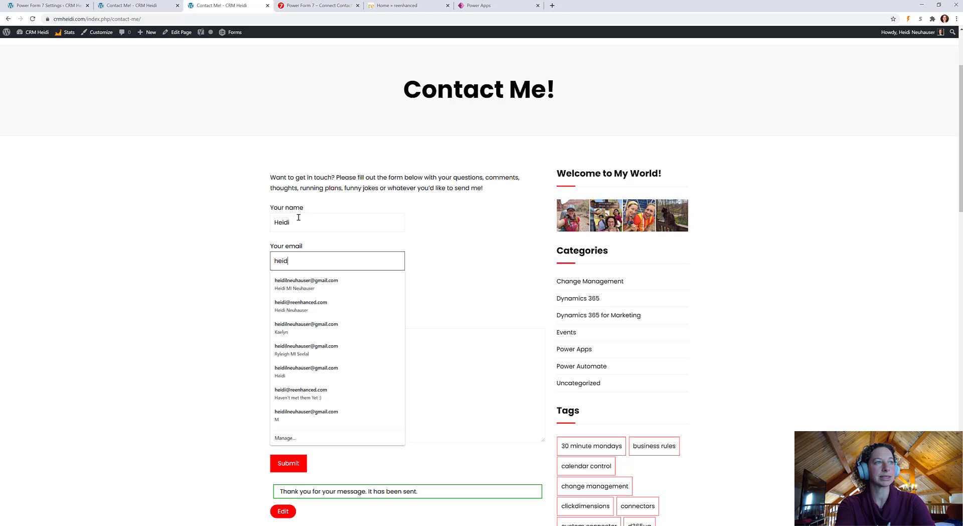
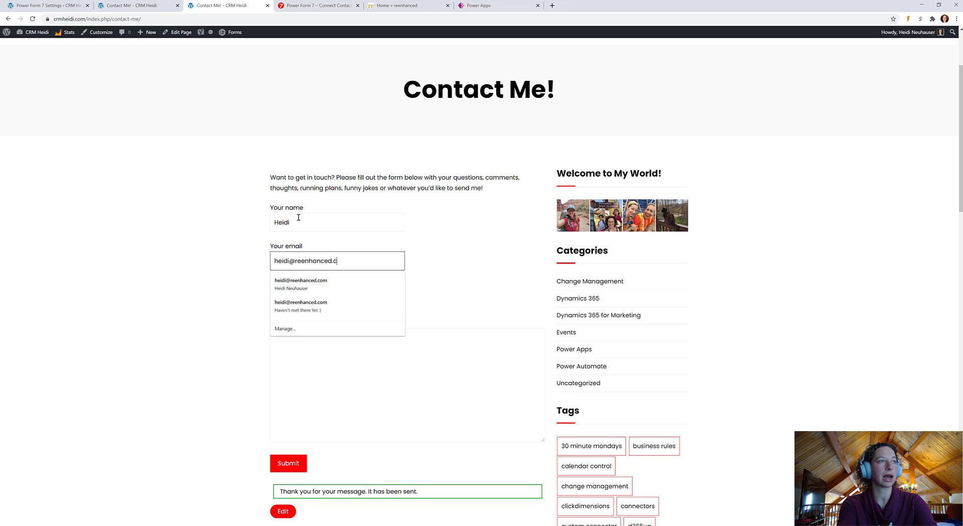
key(Tab)
click(364, 256)
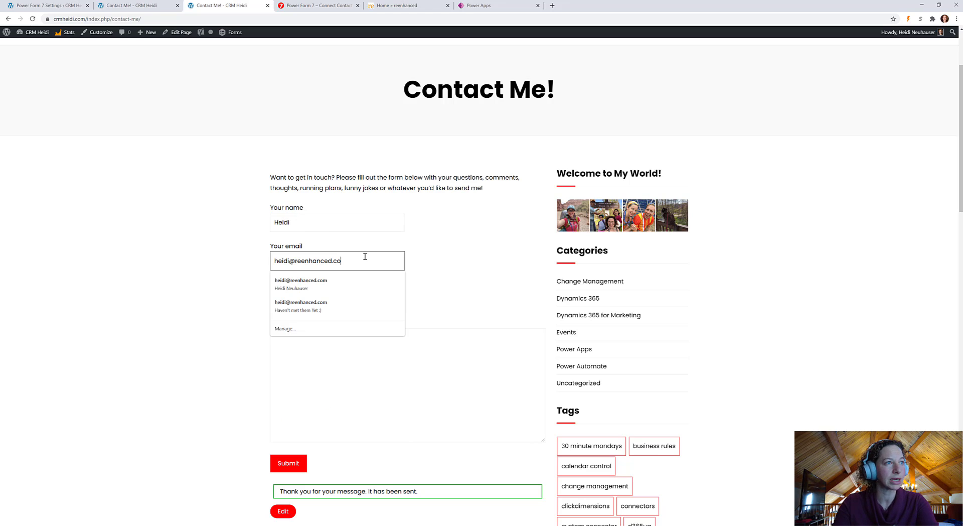
key(Tab)
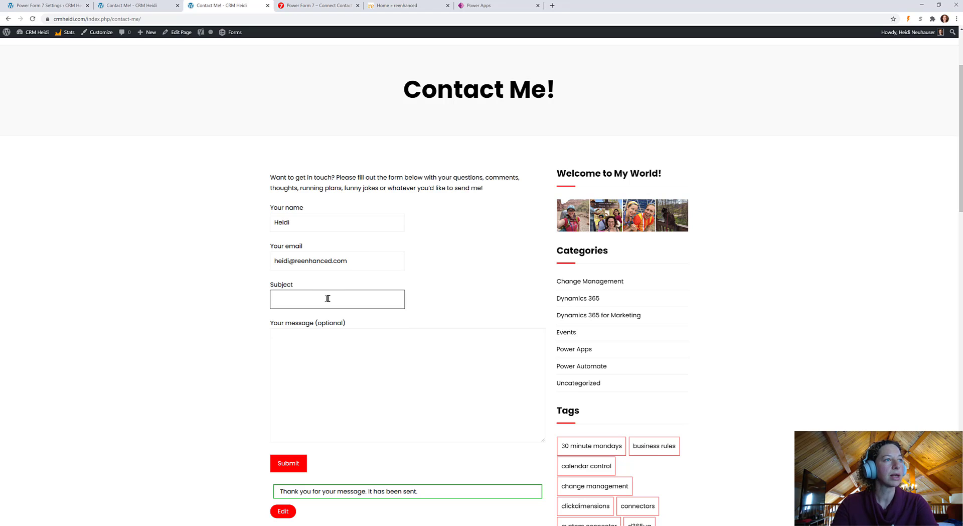
Submit the form with subject 'Hello!' and message 'It's Fri-YAY!', then check the flow's run
text(Hello!)
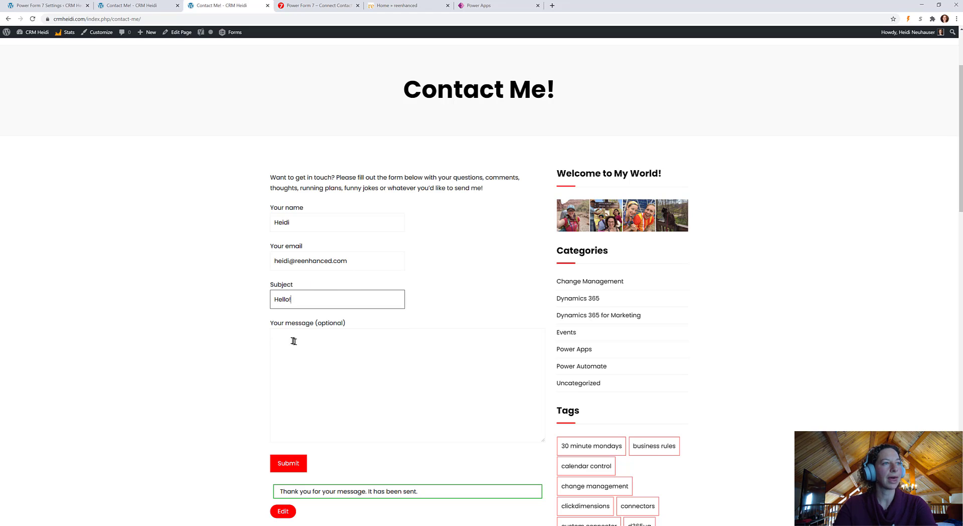
click(298, 347)
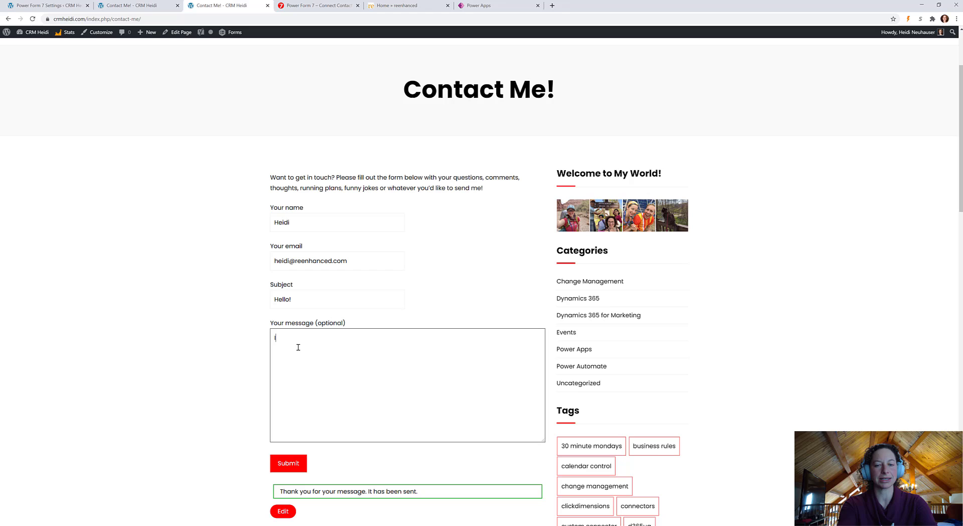
text(It's Fri-)
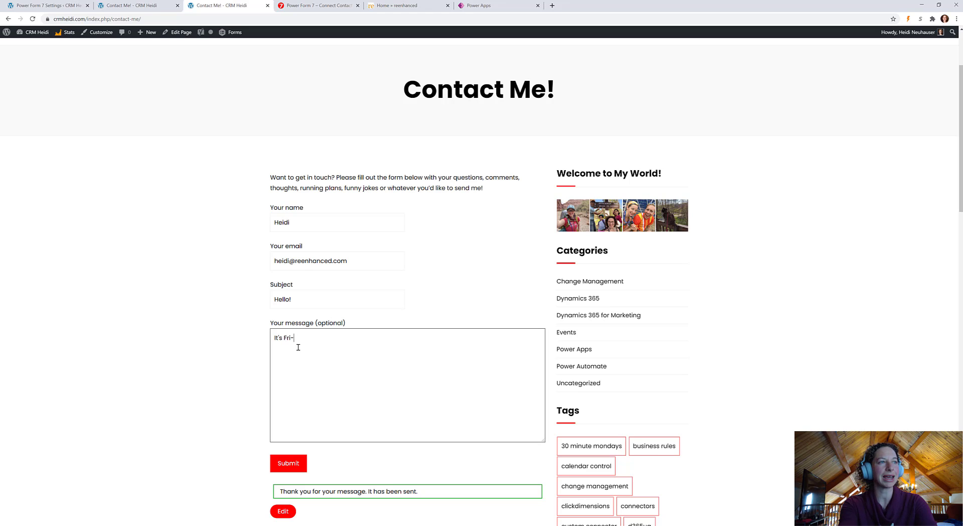
text(YAY!)
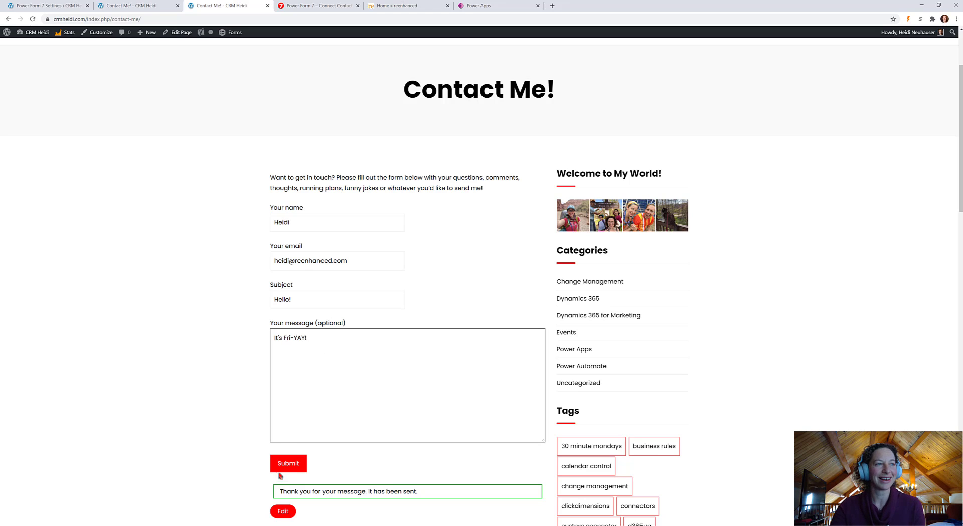
click(289, 466)
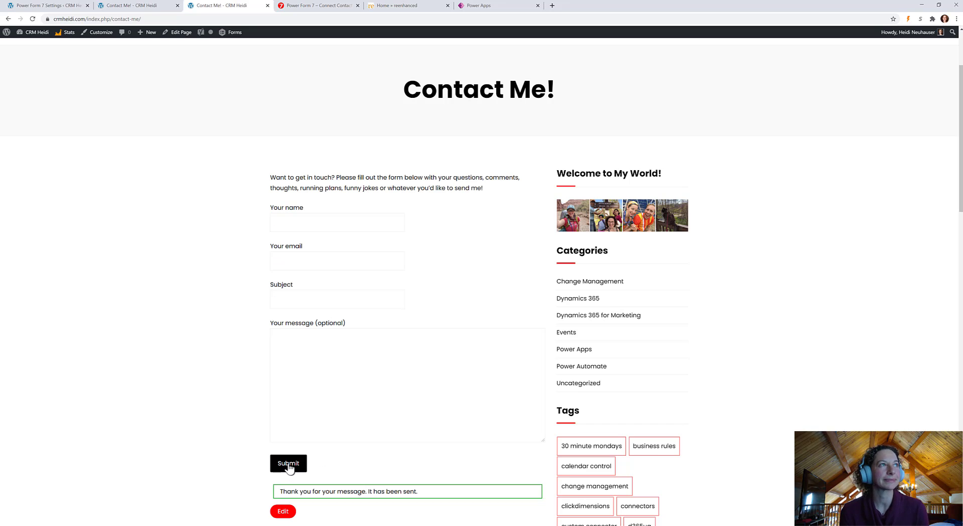
click(496, 9)
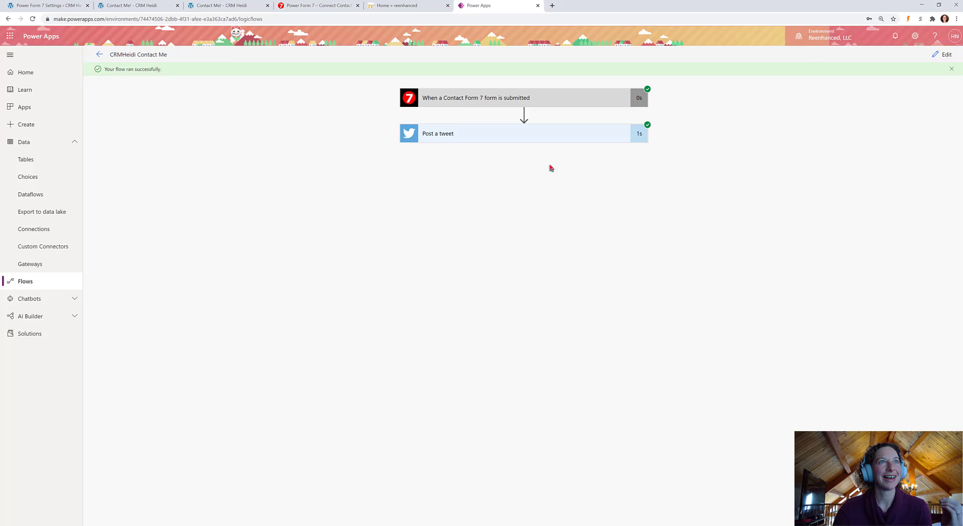
click(553, 5)
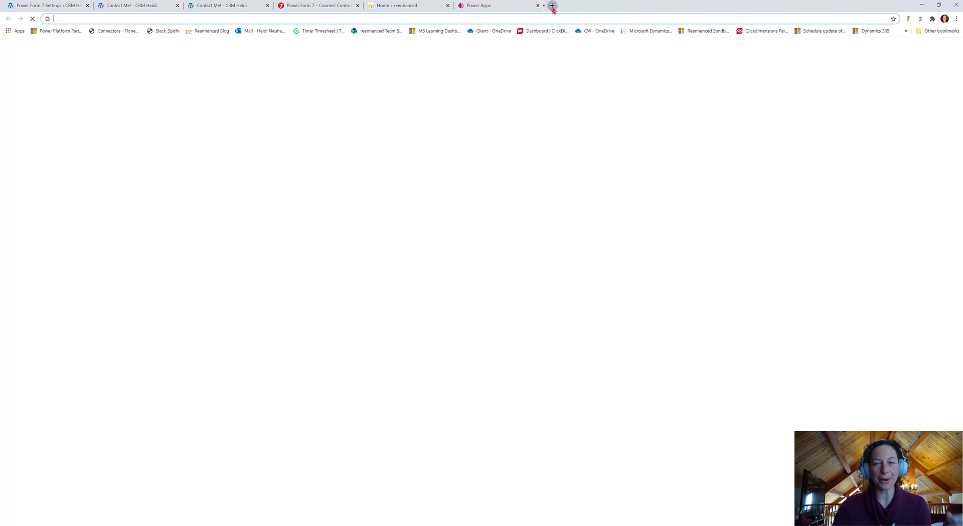
Go to twitter.com and open the new 'Great Googly Moogly' tweet at the top of the feed
text(twitter)
key(Return)
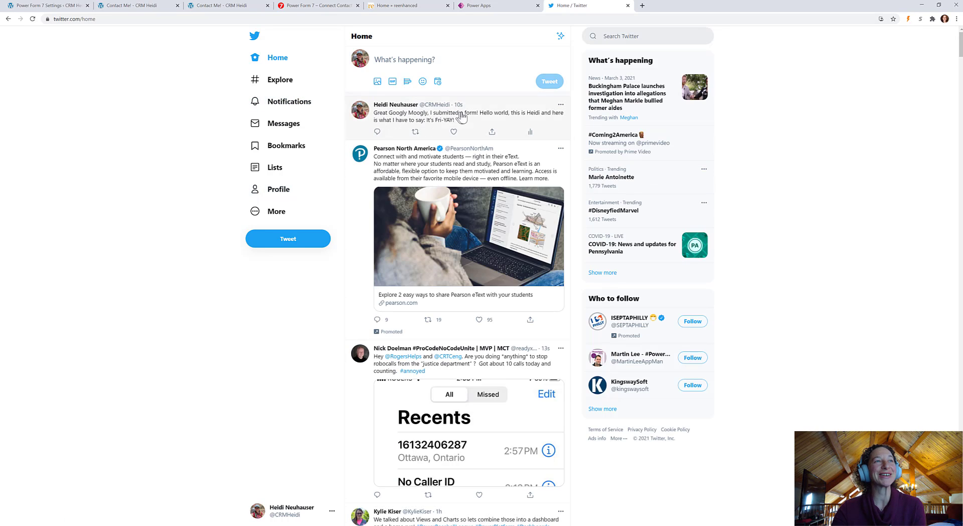
click(497, 119)
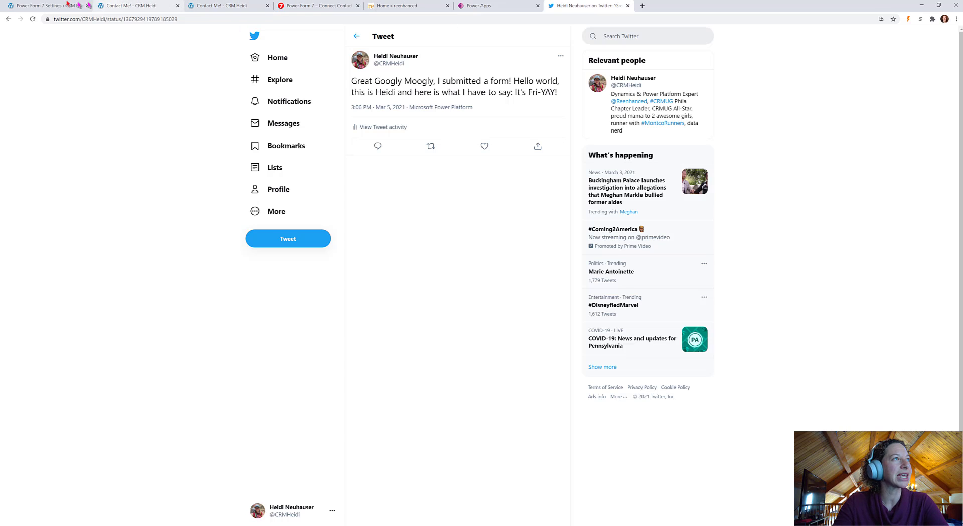
View the Power Form 7 settings page, then the Power Form 7 product website
click(68, 4)
click(357, 229)
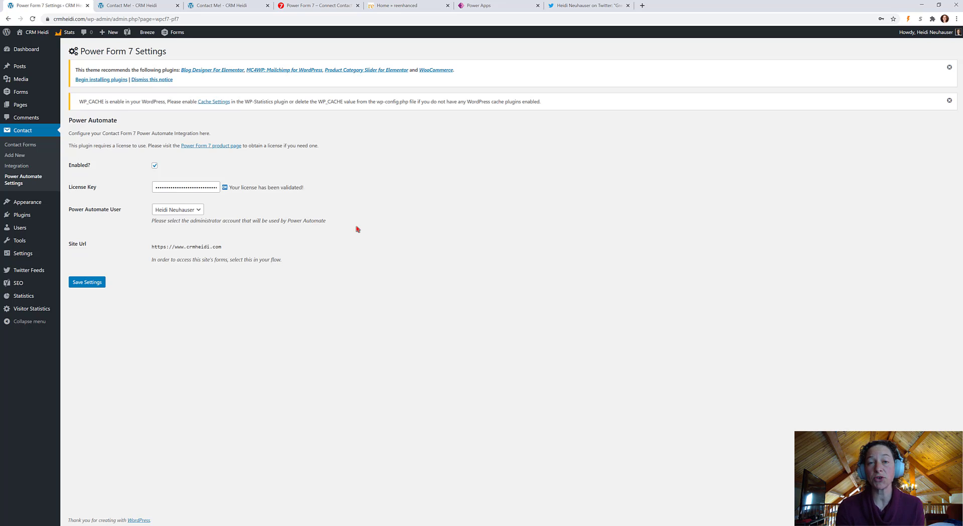
click(321, 6)
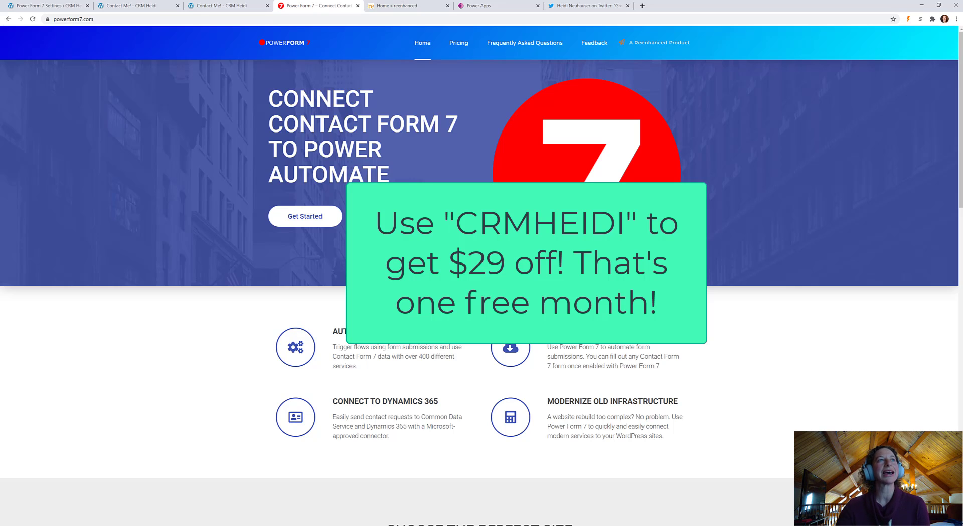
Pass through the Contact Me and settings tabs back to the flow's successful run in Power Apps
click(141, 6)
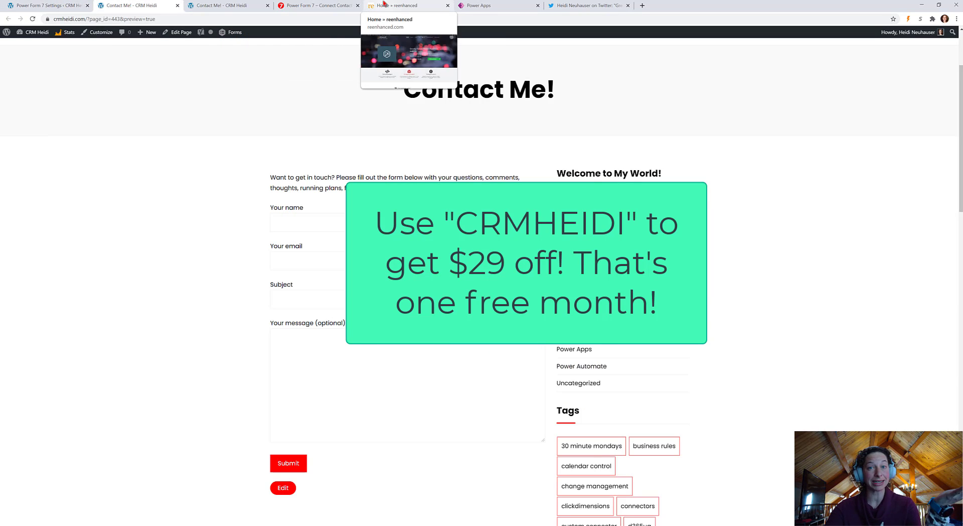
click(48, 7)
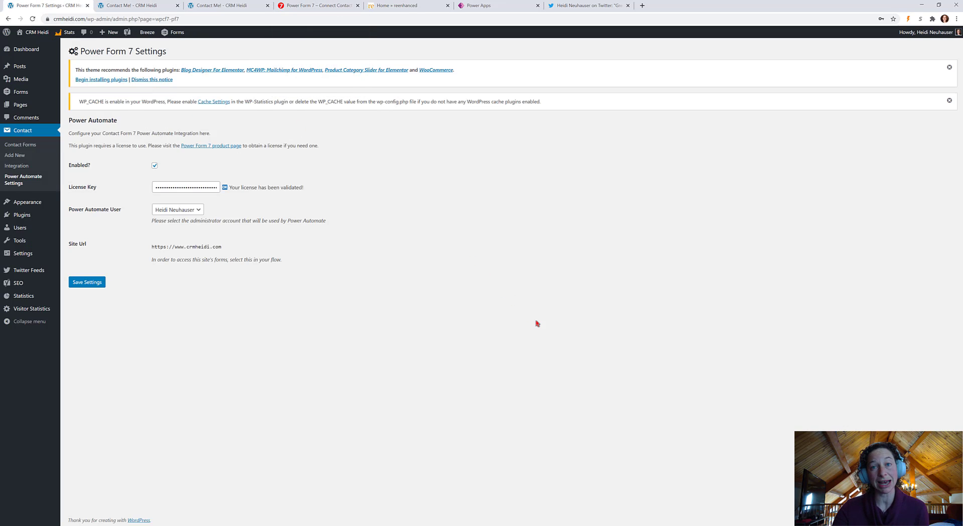
click(492, 5)
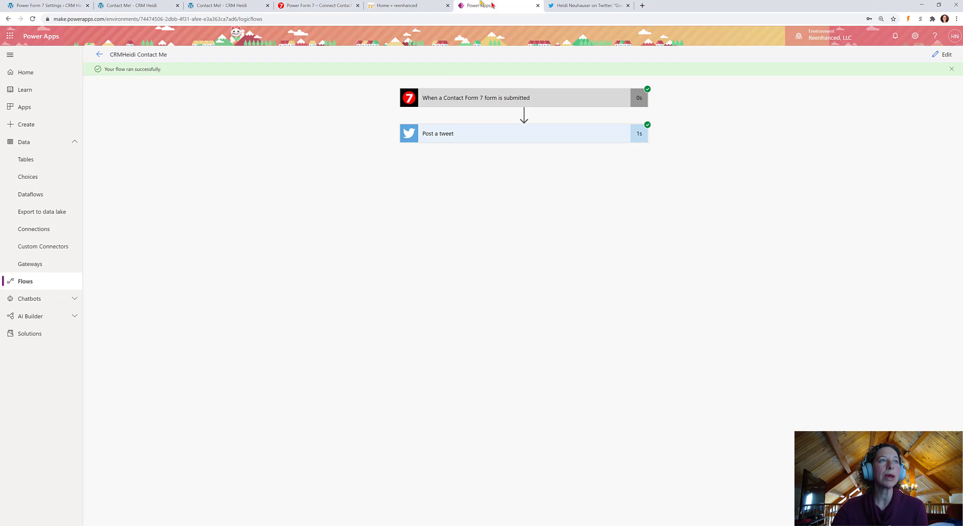